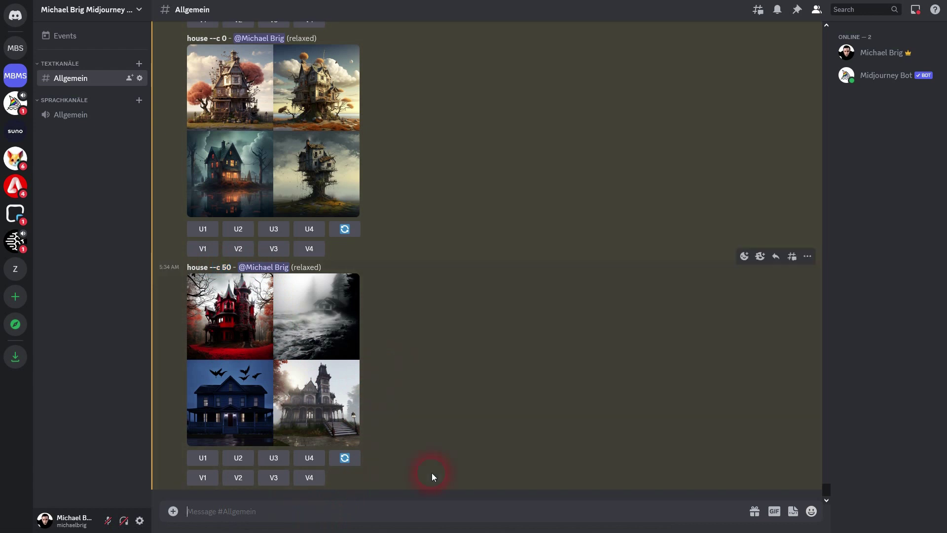
Submit an /imagine command with the prompt "tiger, illustration style --c 100"
{"action": "type", "text": "/ima"}
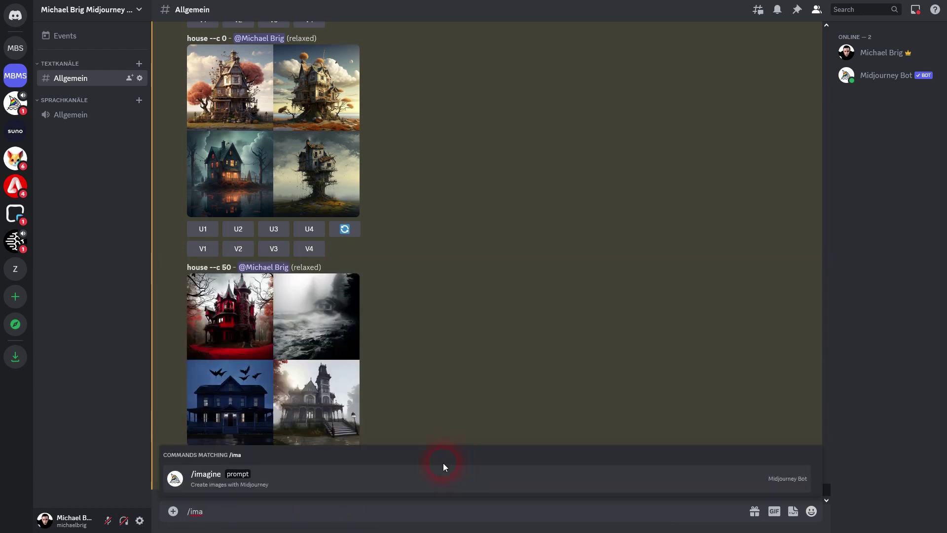
{"action": "left_click", "coordinate": [203, 479]}
{"action": "type", "text": "tig"}
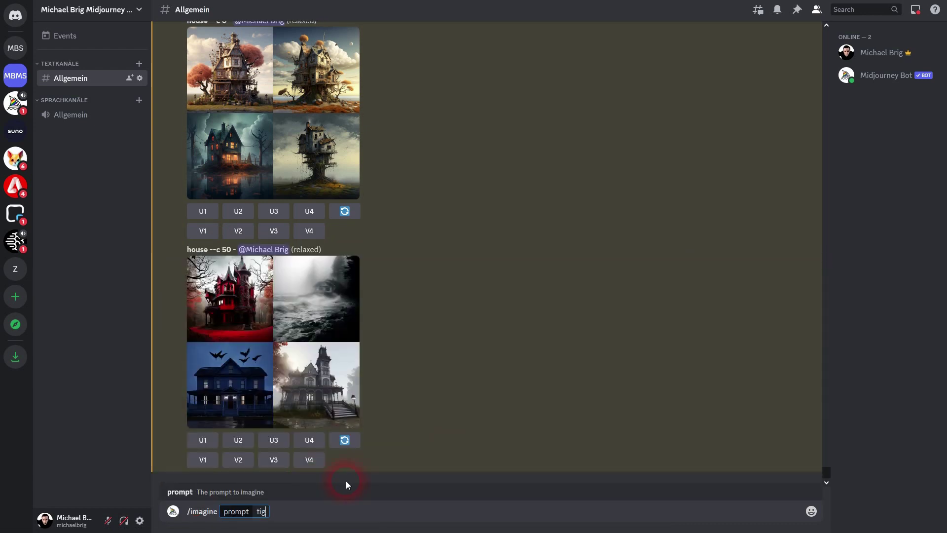
{"action": "type", "text": "er, illustration style"}
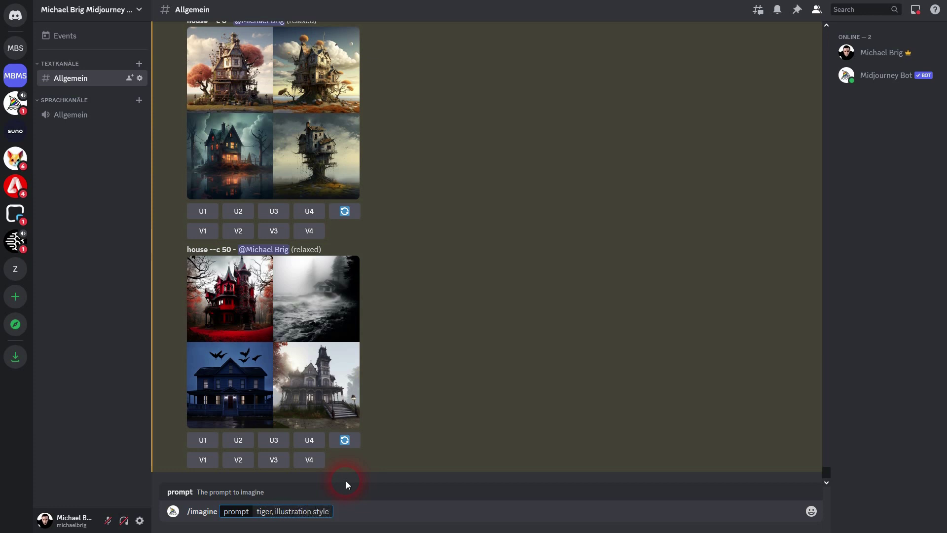
{"action": "type", "text": " --"}
{"action": "type", "text": "chaos"}
{"action": "key", "text": "BackSpace"}
{"action": "key", "text": "BackSpace"}
{"action": "key", "text": "BackSpace"}
{"action": "key", "text": "BackSpace"}
{"action": "type", "text": "100"}
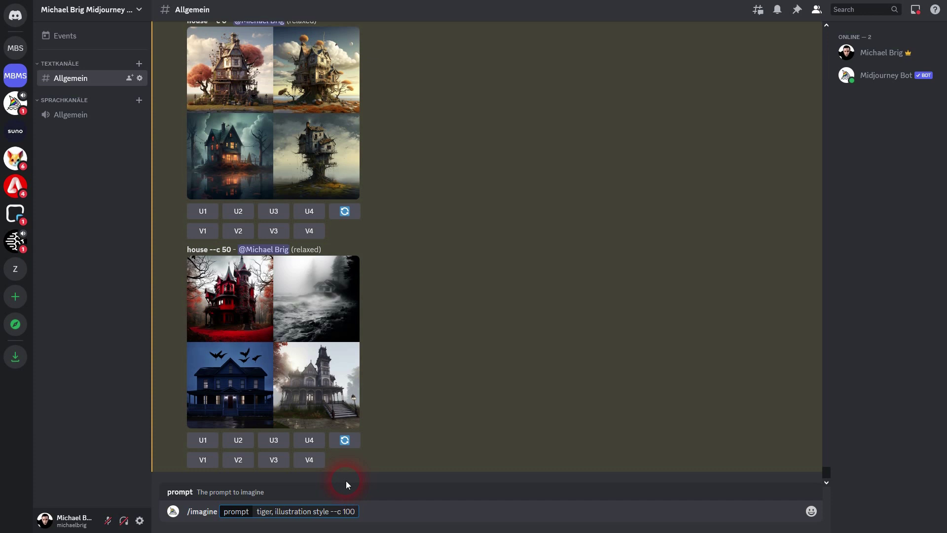
{"action": "key", "text": "Return"}
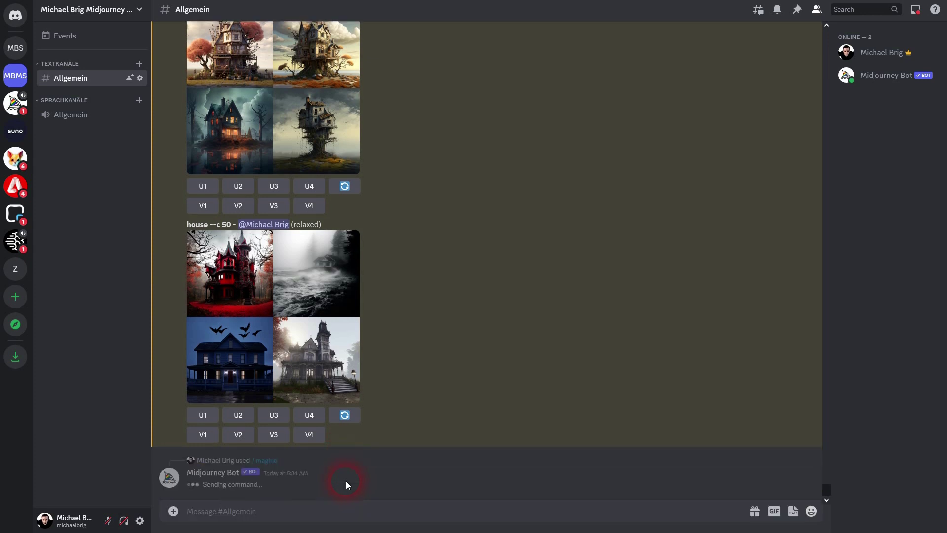
Reuse the tiger prompt with the chaos value set to 50 and submit it
{"action": "key", "text": "ctrl+z"}
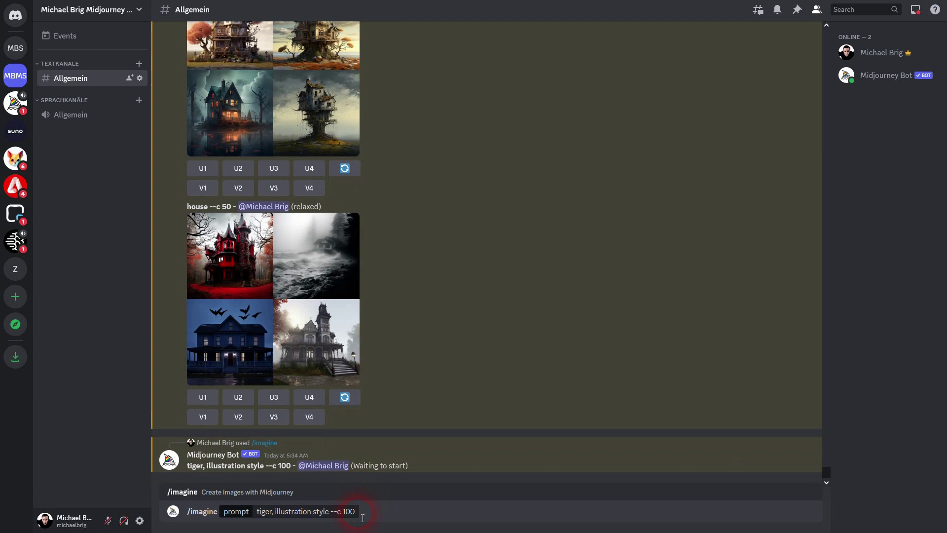
{"action": "left_click", "coordinate": [358, 516]}
{"action": "key", "text": "BackSpace"}
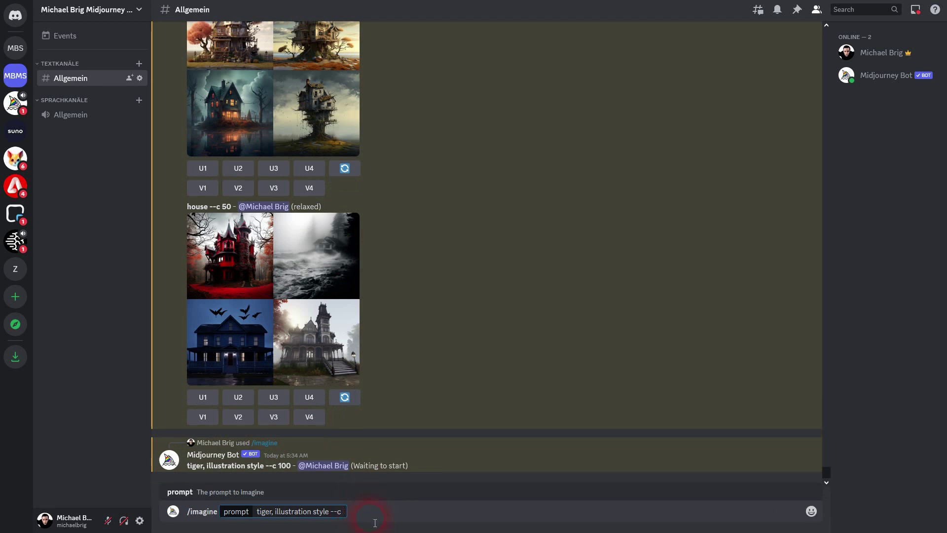
{"action": "key", "text": "Return"}
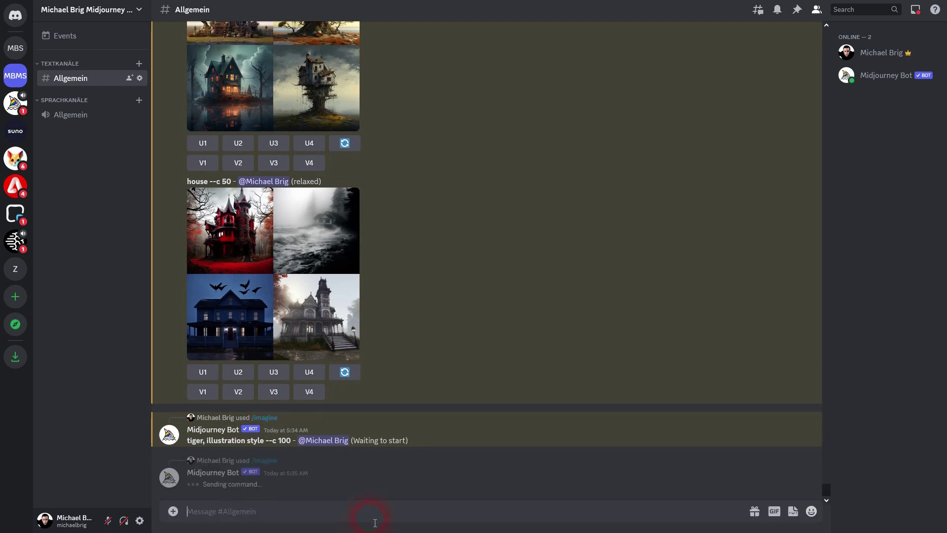
Reuse the tiger prompt with the chaos value set to 25 and submit it
{"action": "type", "text": "/imagine prompt: tiger, illustration style --c 100"}
{"action": "left_click", "coordinate": [356, 516]}
{"action": "key", "text": "BackSpace"}
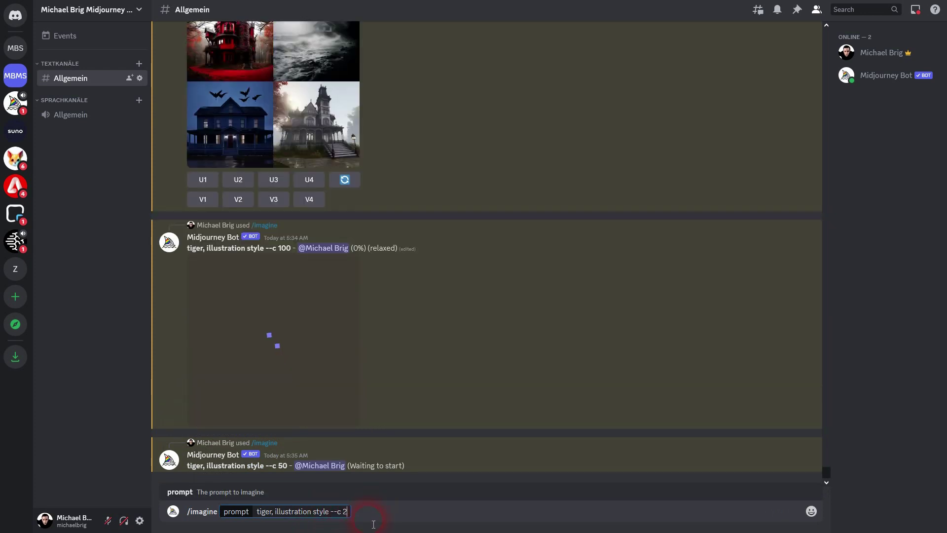
{"action": "key", "text": "Return"}
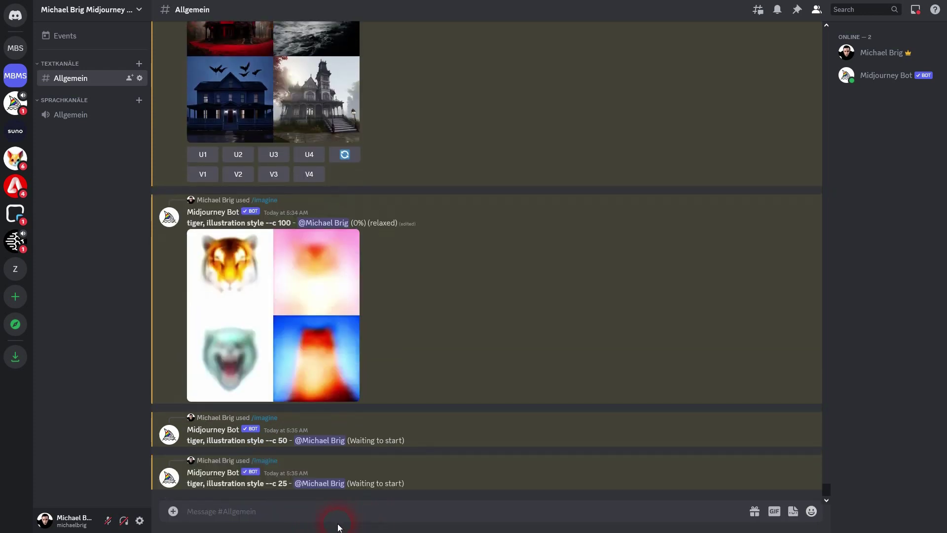
Submit the "tiger, illustration style" prompt two more times, replacing the --c value each time
{"action": "type", "text": "/imagine prompt: tiger, illustration style --c 100"}
{"action": "left_click", "coordinate": [361, 518]}
{"action": "key", "text": "BackSpace"}
{"action": "key", "text": "BackSpace"}
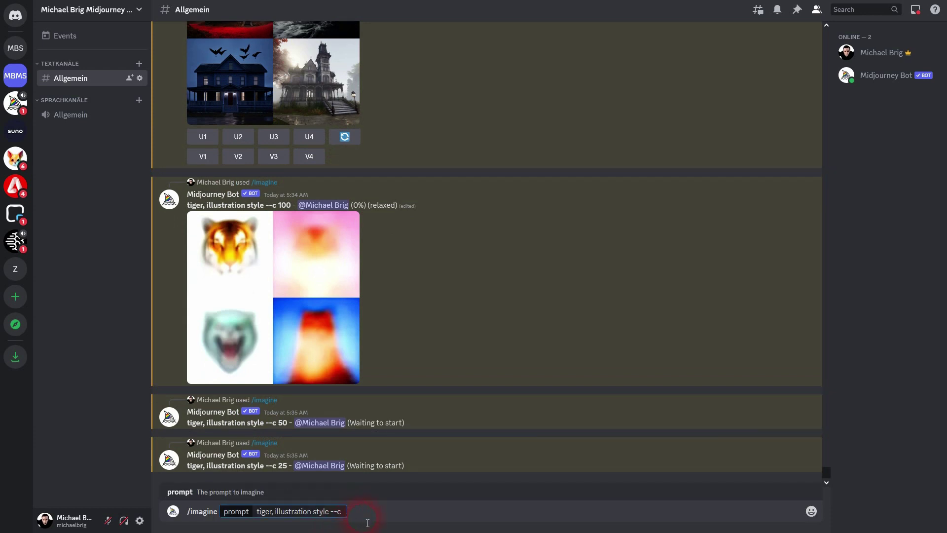
{"action": "key", "text": "Return"}
{"action": "type", "text": "tiger, illustration style --c 100"}
{"action": "left_click", "coordinate": [355, 519]}
{"action": "key", "text": "BackSpace"}
{"action": "key", "text": "BackSpace"}
{"action": "key", "text": "Return"}
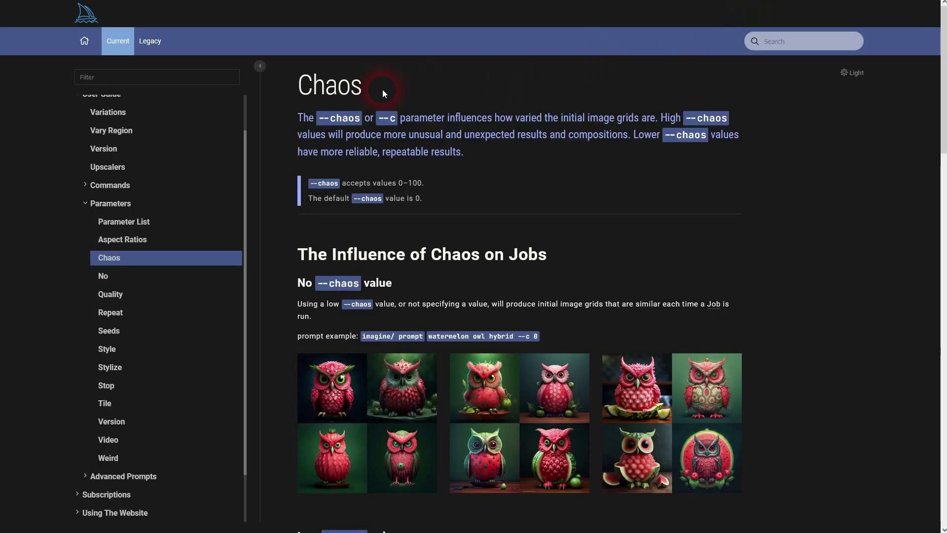
Switch to the Midjourney documentation's Chaos page and read the --chaos description, accepted value range and default
{"action": "left_click_drag", "start_coordinate": [292, 118], "coordinate": [431, 120]}
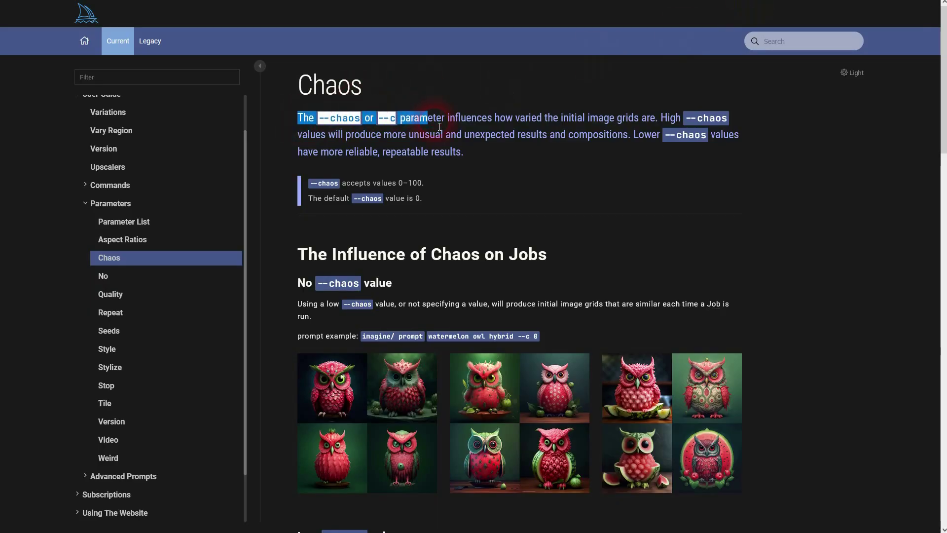
{"action": "left_click", "coordinate": [404, 141]}
{"action": "left_click_drag", "start_coordinate": [512, 119], "coordinate": [649, 124]}
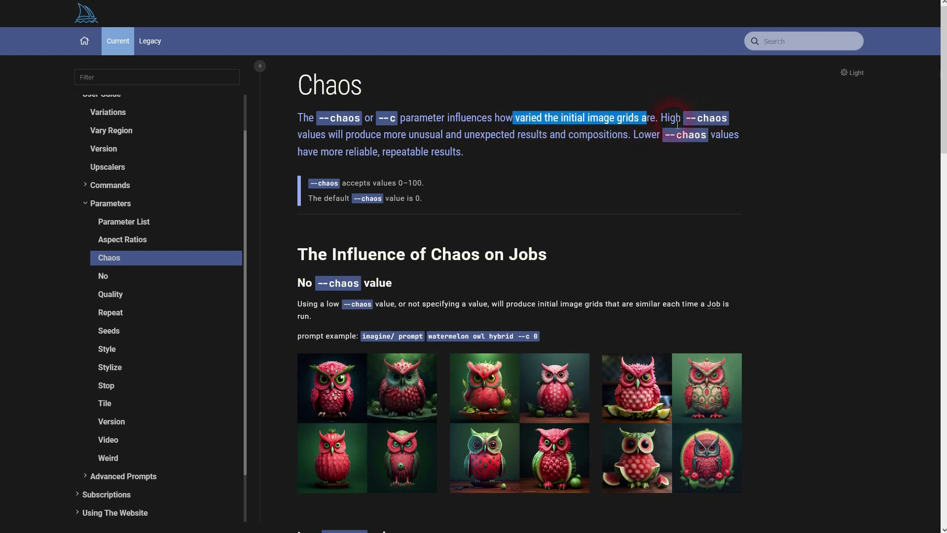
{"action": "left_click_drag", "start_coordinate": [661, 119], "coordinate": [641, 157]}
{"action": "left_click_drag", "start_coordinate": [423, 190], "coordinate": [383, 183]}
{"action": "left_click_drag", "start_coordinate": [309, 199], "coordinate": [422, 200]}
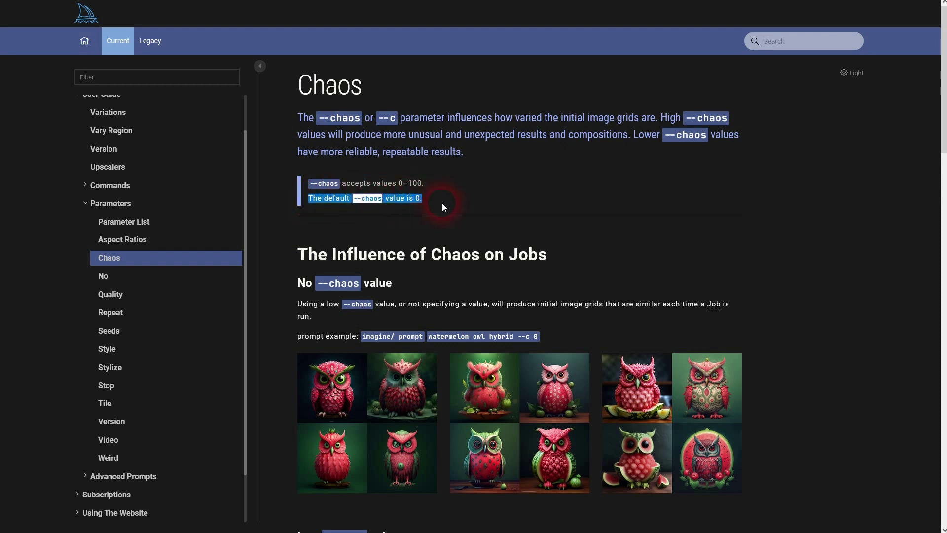
View enlarged watermelon owl example grids for no chaos (--c 0) and low chaos (--c 10)
{"action": "scroll", "coordinate": [840, 197], "scroll_direction": "down", "scroll_amount": 4}
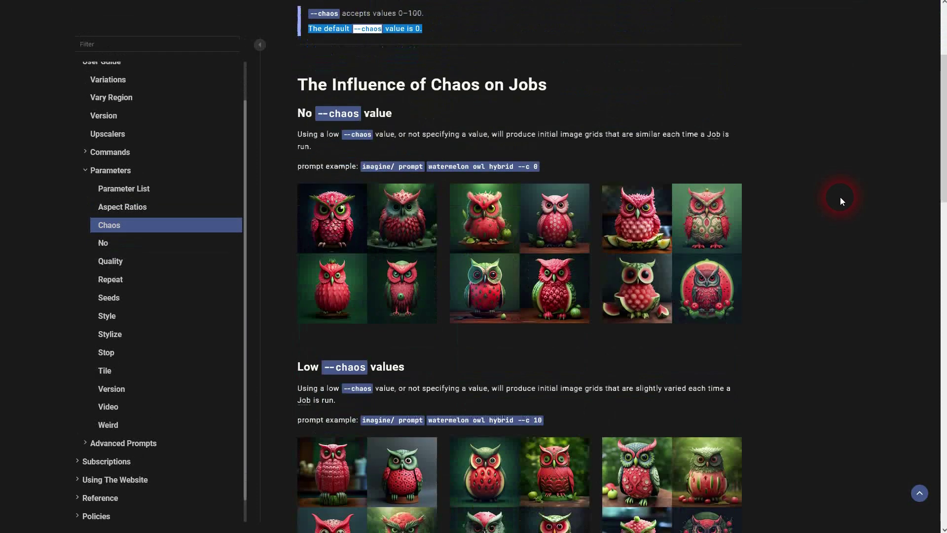
{"action": "left_click", "coordinate": [391, 209]}
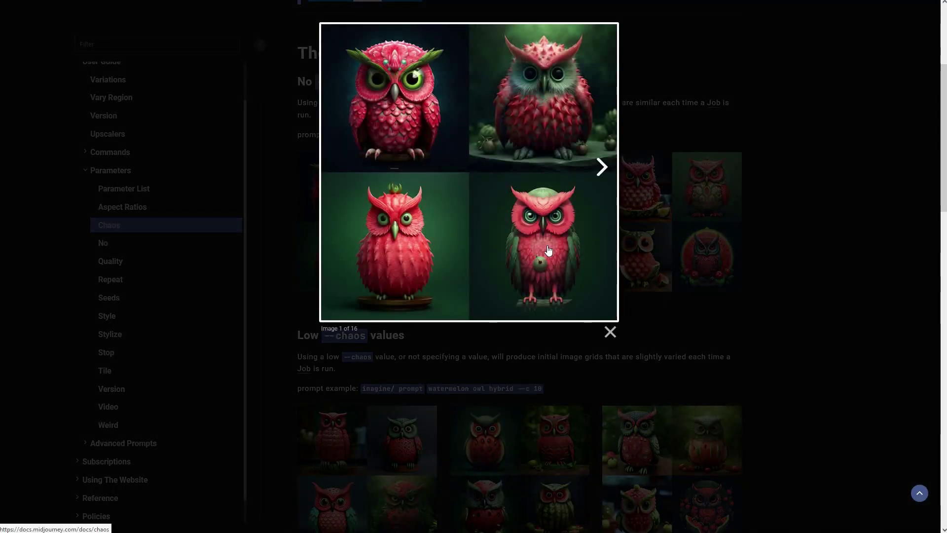
{"action": "left_click", "coordinate": [821, 280]}
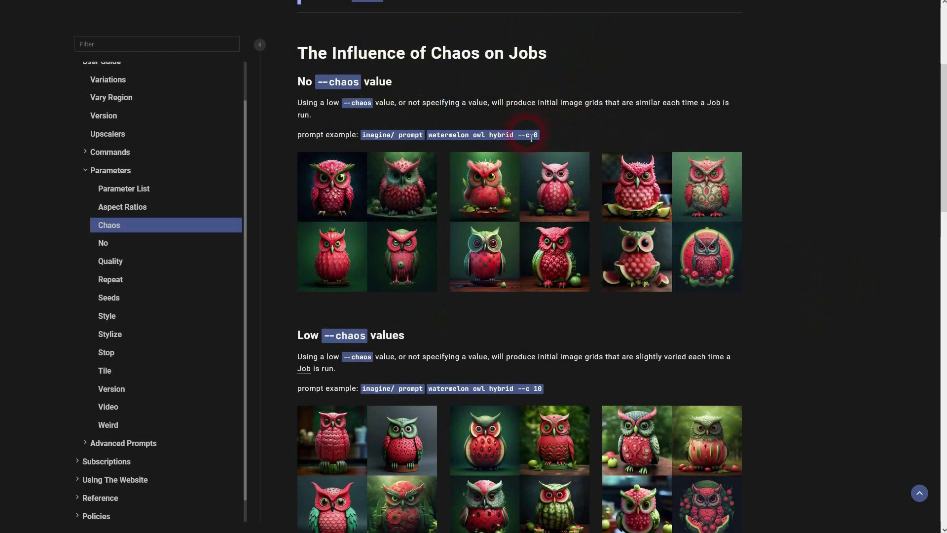
{"action": "scroll", "coordinate": [789, 198], "scroll_direction": "down", "scroll_amount": 5}
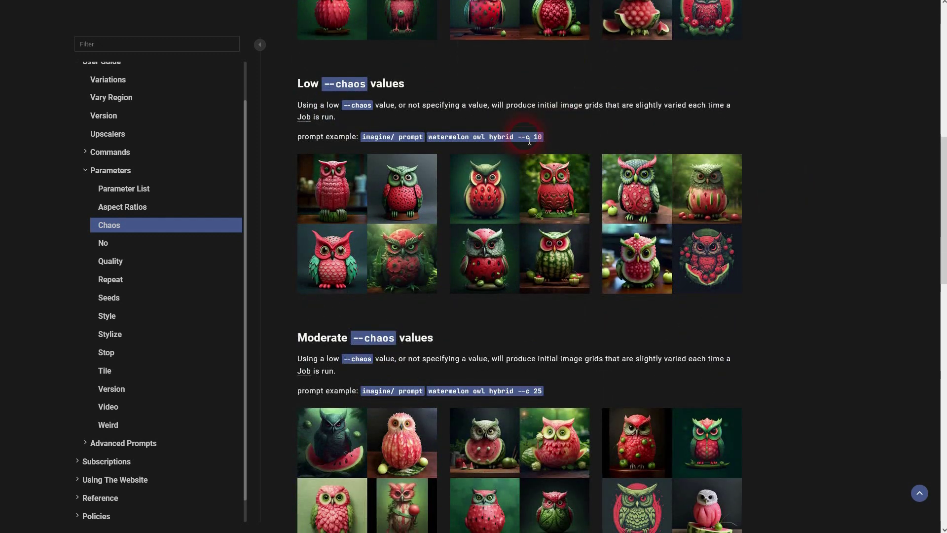
{"action": "left_click", "coordinate": [423, 228]}
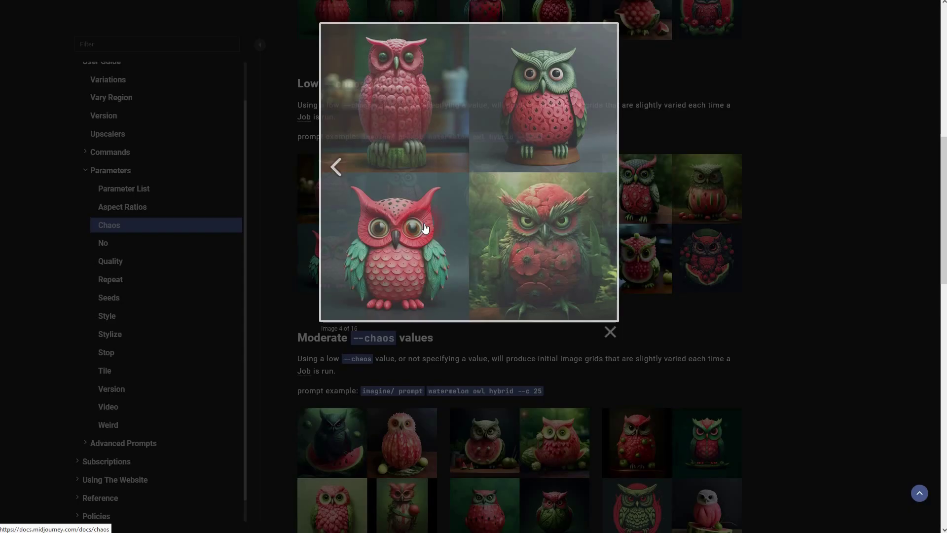
{"action": "left_click", "coordinate": [827, 291]}
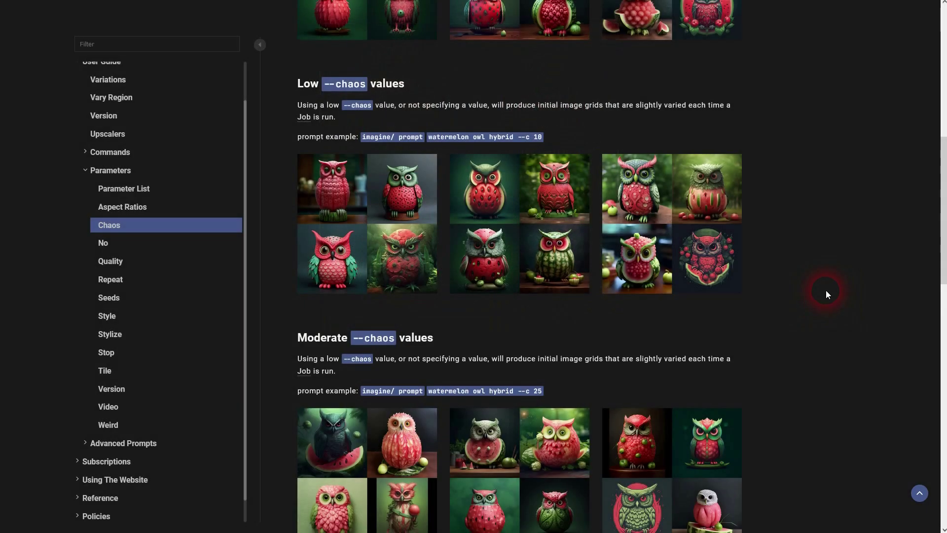
View enlarged watermelon owl example grids for moderate chaos (--c 25) and high chaos (--c 50)
{"action": "scroll", "coordinate": [826, 290], "scroll_direction": "down", "scroll_amount": 5}
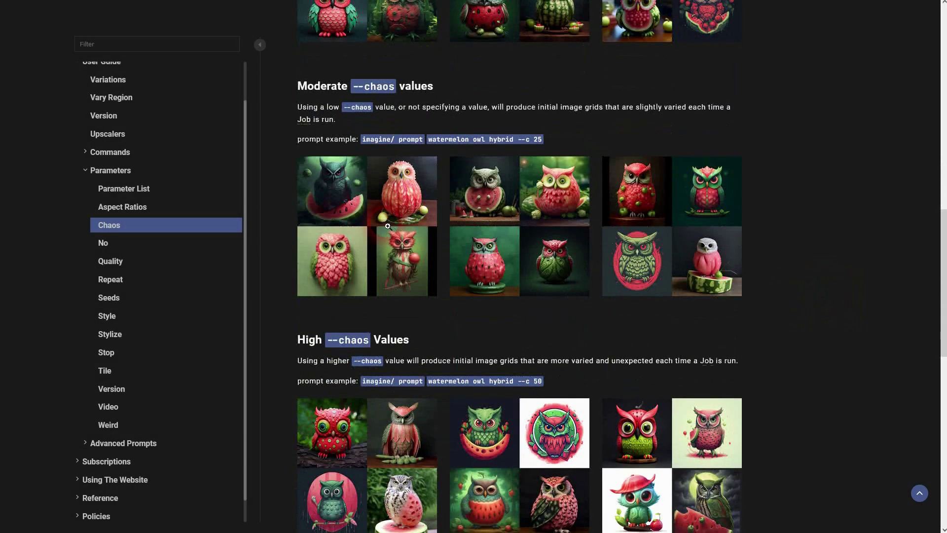
{"action": "left_click", "coordinate": [387, 225]}
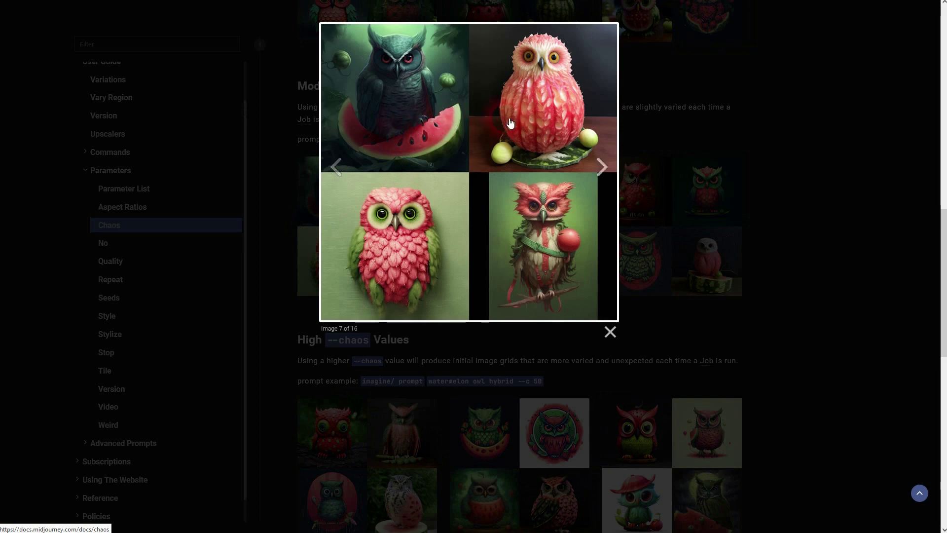
{"action": "left_click", "coordinate": [853, 275]}
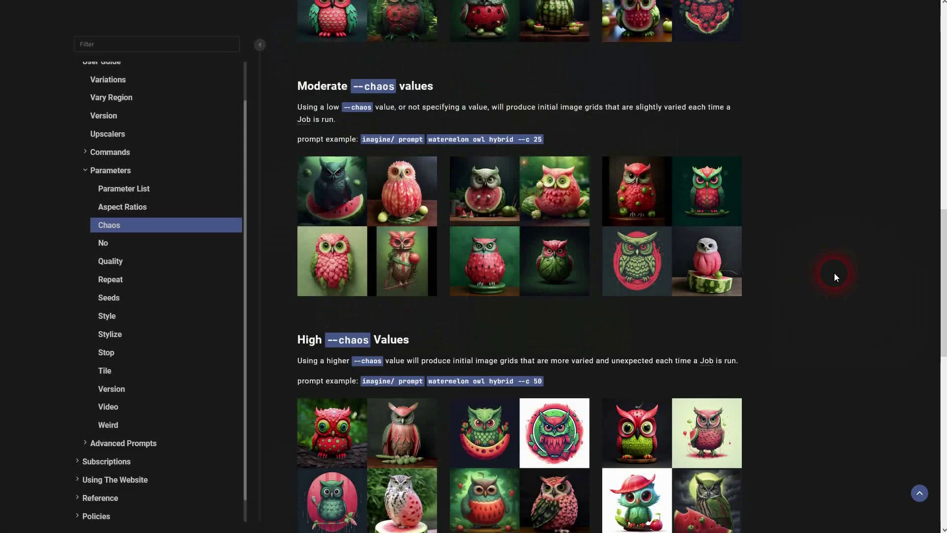
{"action": "scroll", "coordinate": [833, 273], "scroll_direction": "down", "scroll_amount": 5}
{"action": "left_click_drag", "start_coordinate": [518, 130], "coordinate": [549, 131]}
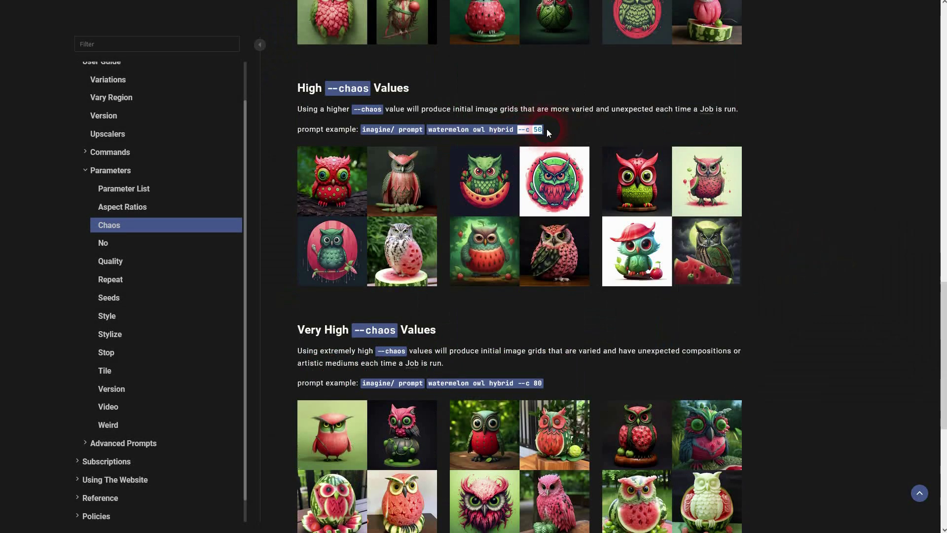
{"action": "left_click", "coordinate": [531, 217]}
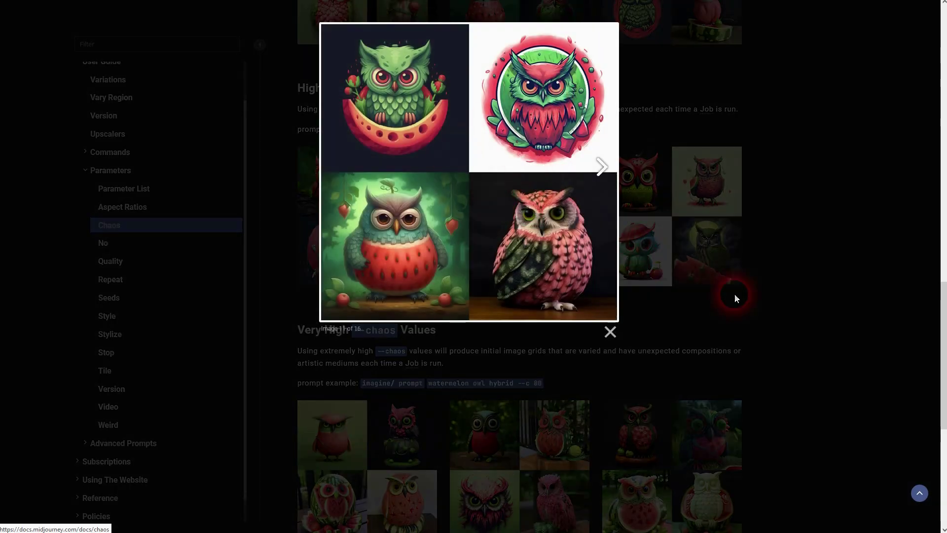
{"action": "left_click", "coordinate": [817, 311]}
View an enlarged watermelon owl example grid for very high chaos (--c 80)
{"action": "scroll", "coordinate": [818, 309], "scroll_direction": "down", "scroll_amount": 4}
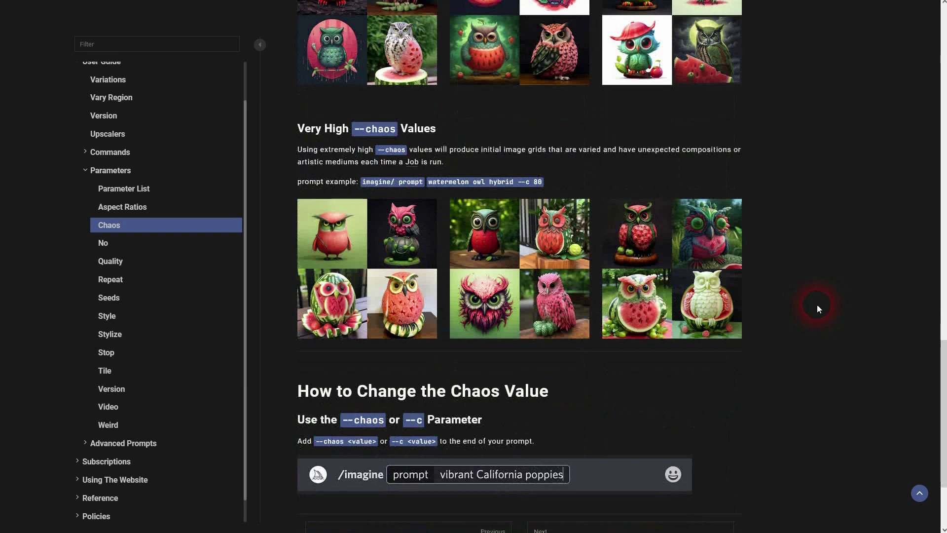
{"action": "left_click", "coordinate": [373, 267]}
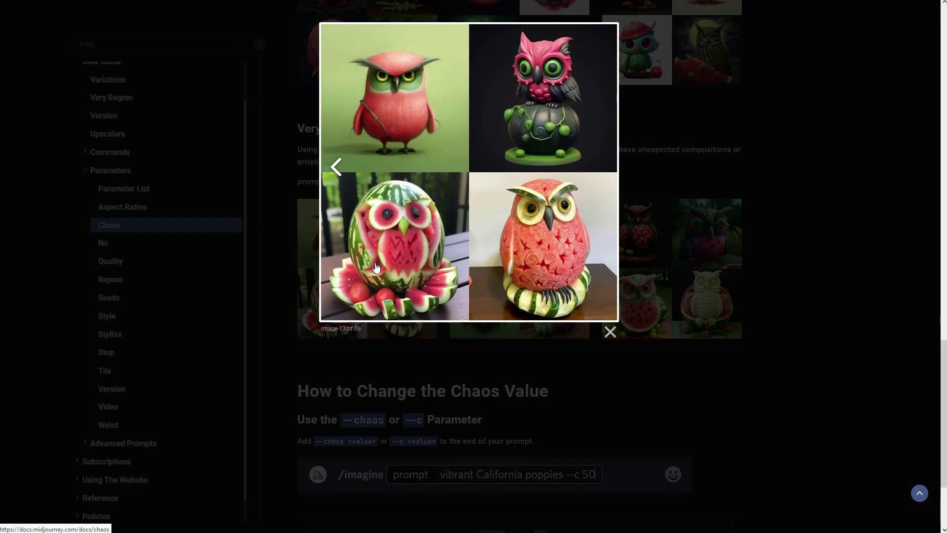
{"action": "left_click", "coordinate": [773, 238]}
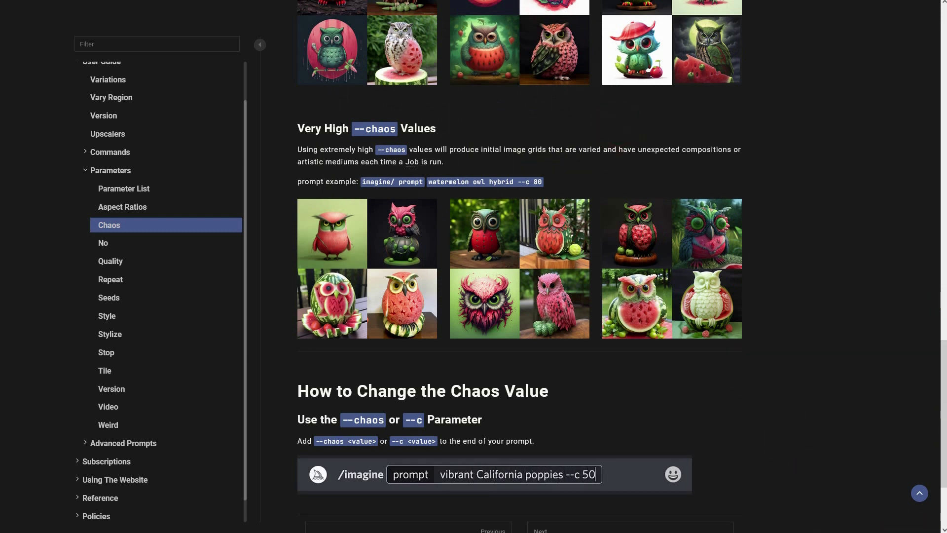
Switch back to Discord and view the generated tiger grids for --c 100 and --c 50 enlarged
{"action": "key", "text": "alt+Tab"}
{"action": "scroll", "coordinate": [407, 301], "scroll_direction": "up", "scroll_amount": 10}
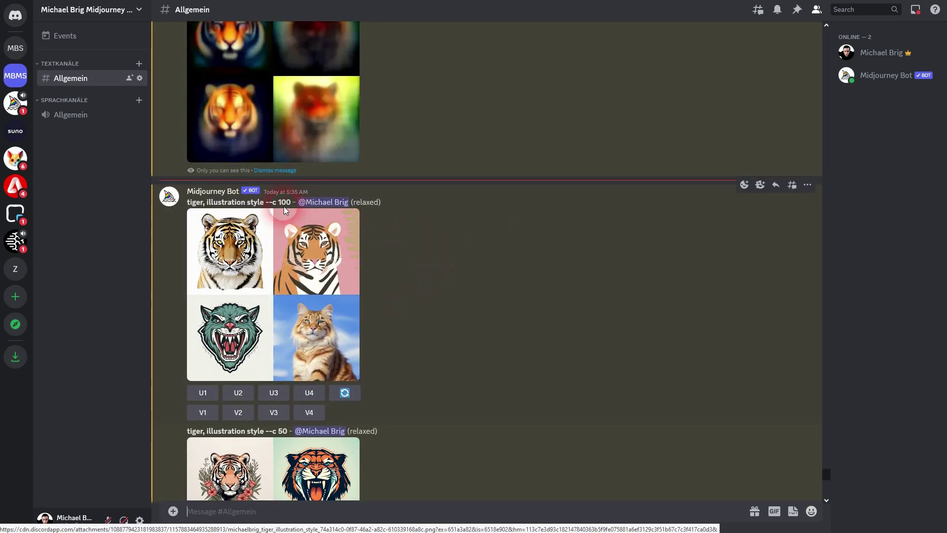
{"action": "double_click", "coordinate": [256, 203]}
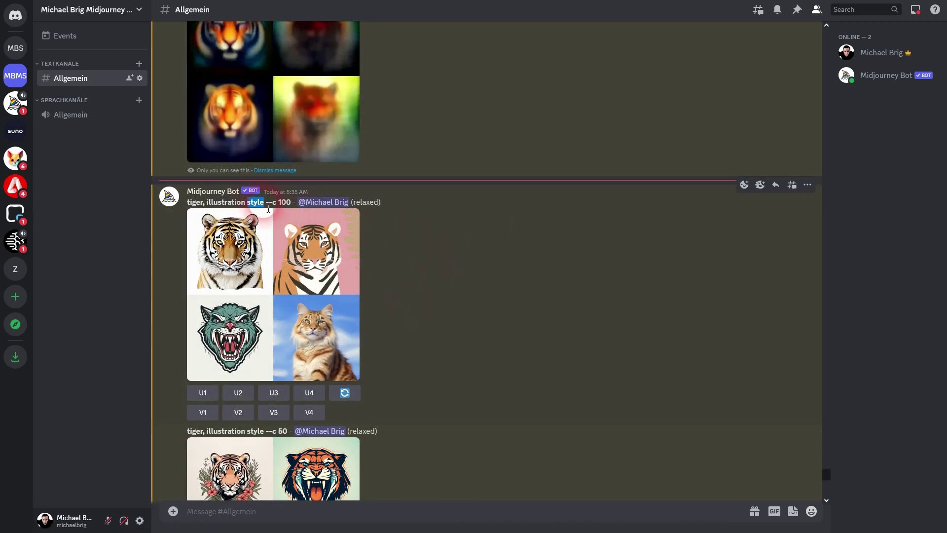
{"action": "left_click", "coordinate": [300, 289]}
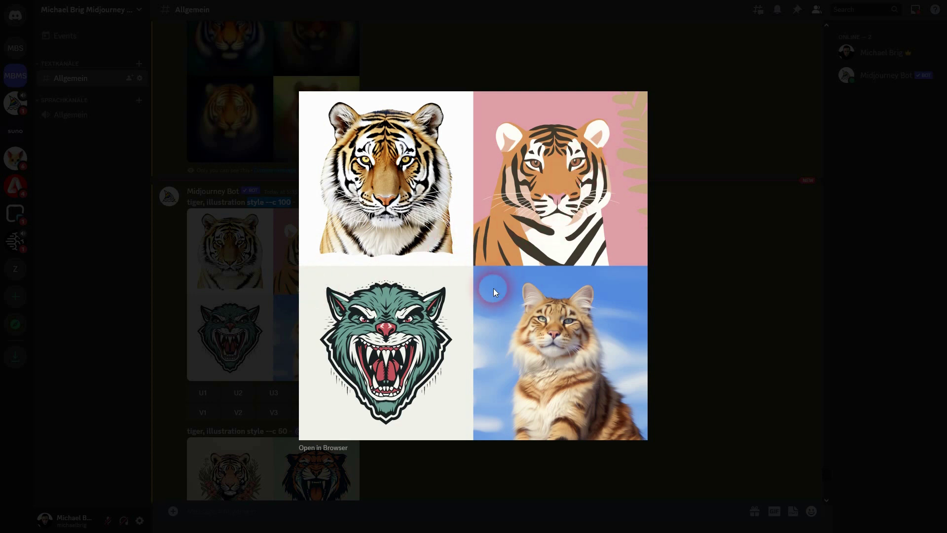
{"action": "left_click", "coordinate": [763, 335]}
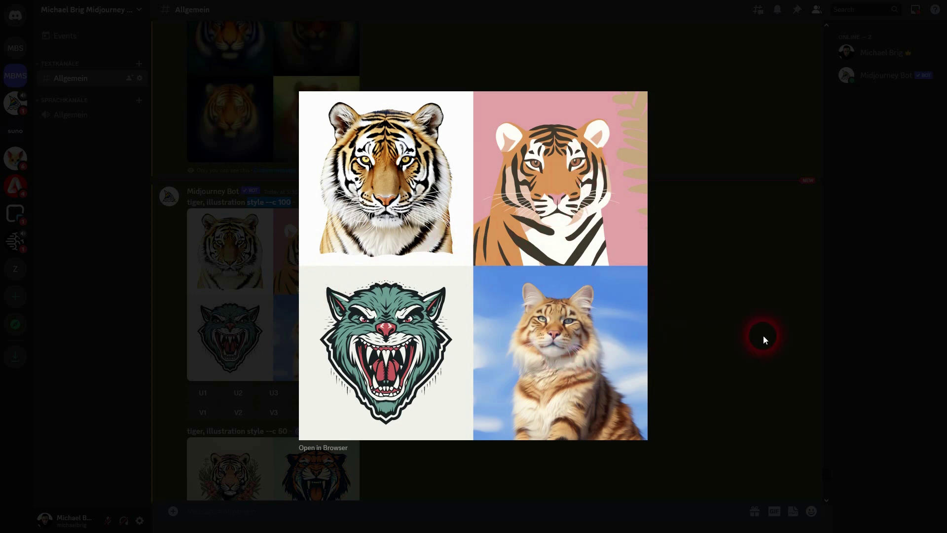
{"action": "scroll", "coordinate": [493, 264], "scroll_direction": "down", "scroll_amount": 4}
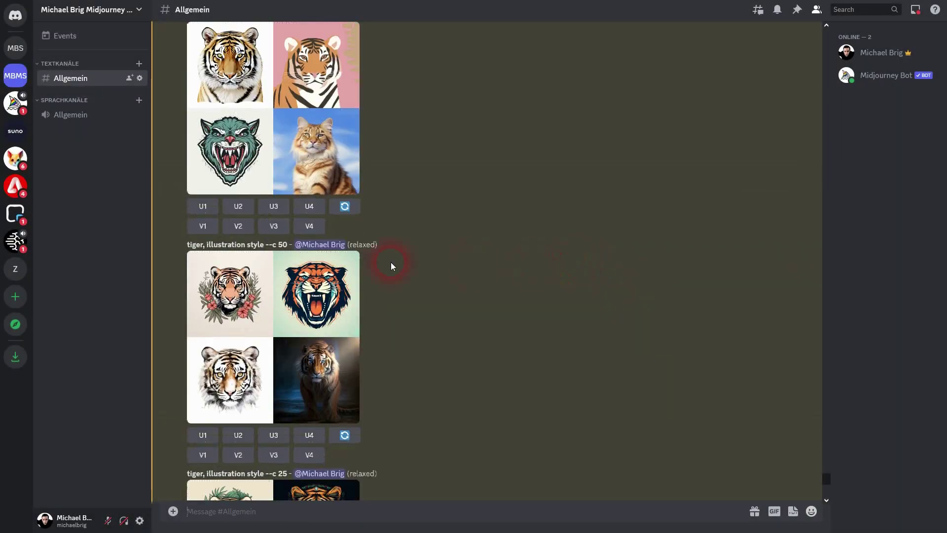
{"action": "left_click", "coordinate": [286, 320]}
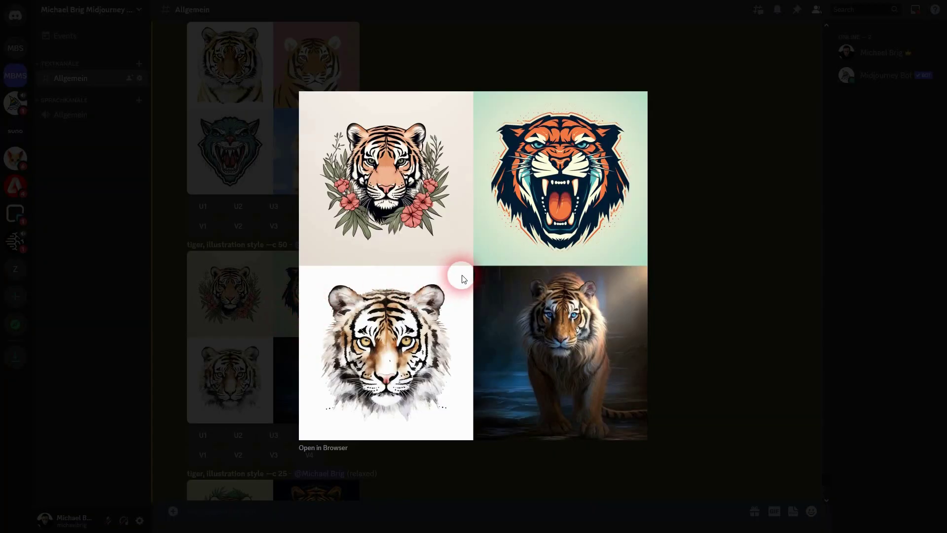
View the generated tiger grids for --c 25 and --c 10 enlarged
{"action": "left_click", "coordinate": [734, 310]}
{"action": "scroll", "coordinate": [634, 243], "scroll_direction": "down", "scroll_amount": 8}
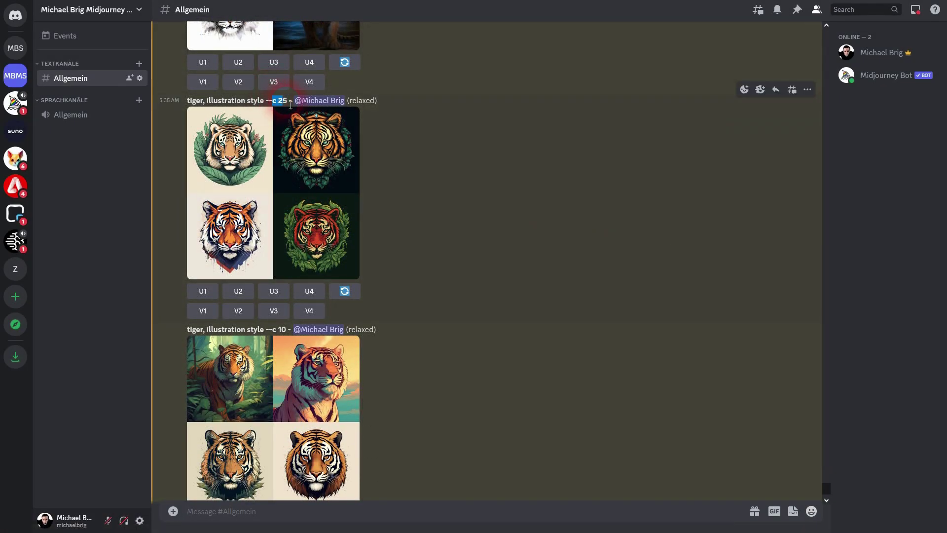
{"action": "left_click", "coordinate": [290, 168]}
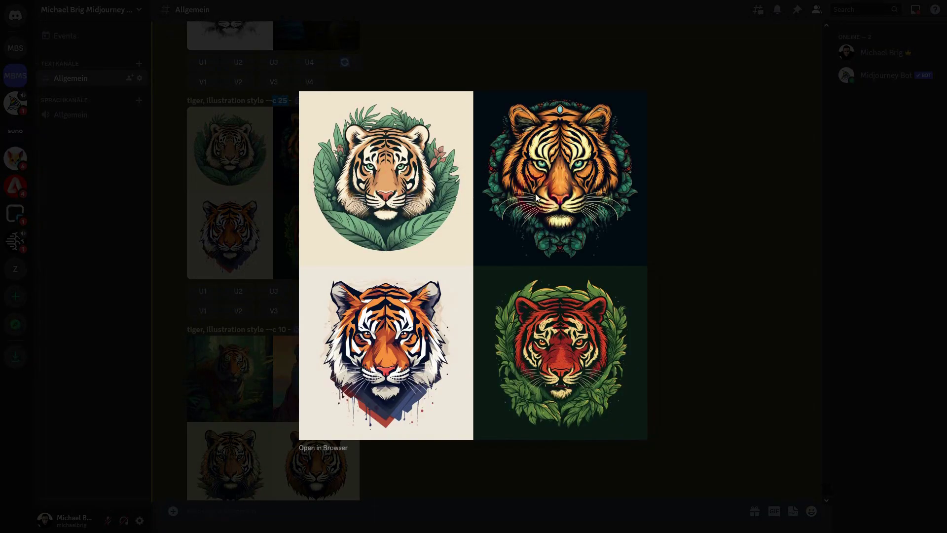
{"action": "left_click", "coordinate": [700, 277]}
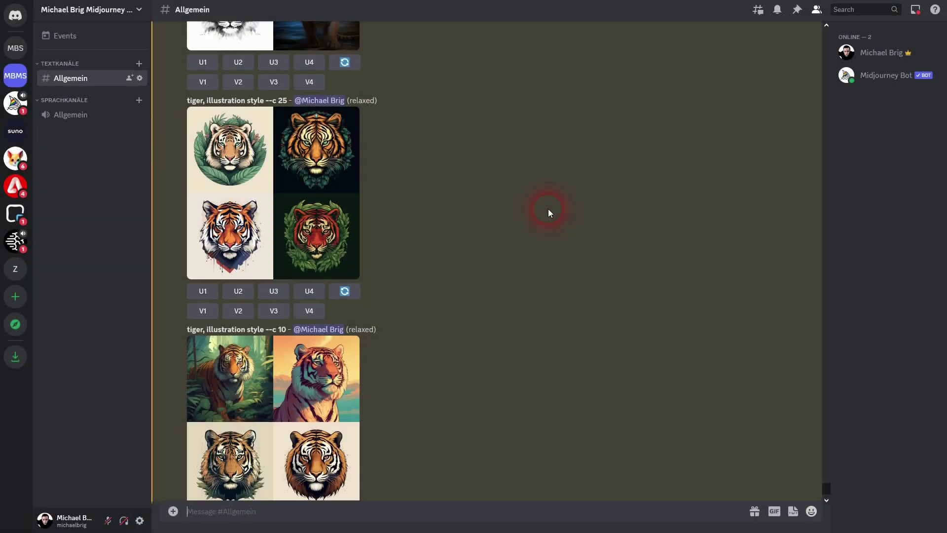
{"action": "scroll", "coordinate": [548, 209], "scroll_direction": "down", "scroll_amount": 3}
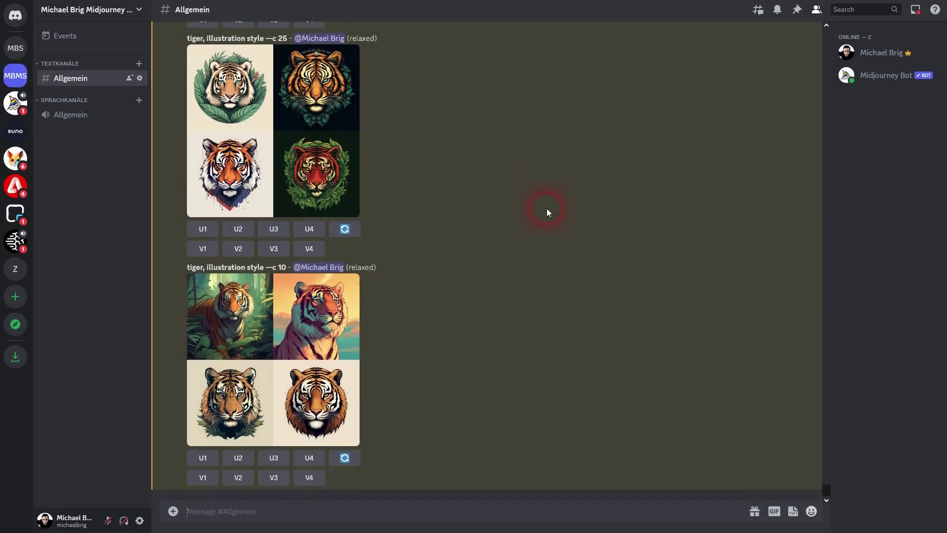
{"action": "left_click", "coordinate": [297, 354]}
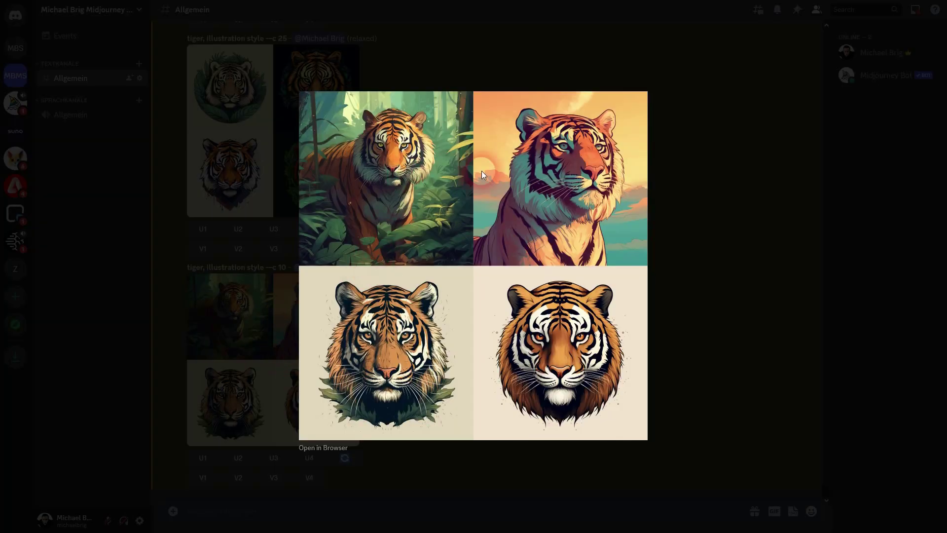
{"action": "left_click", "coordinate": [772, 328]}
Look back over the higher-chaos tiger grids and view the finished --c 0 grid enlarged
{"action": "scroll", "coordinate": [513, 319], "scroll_direction": "up", "scroll_amount": 8}
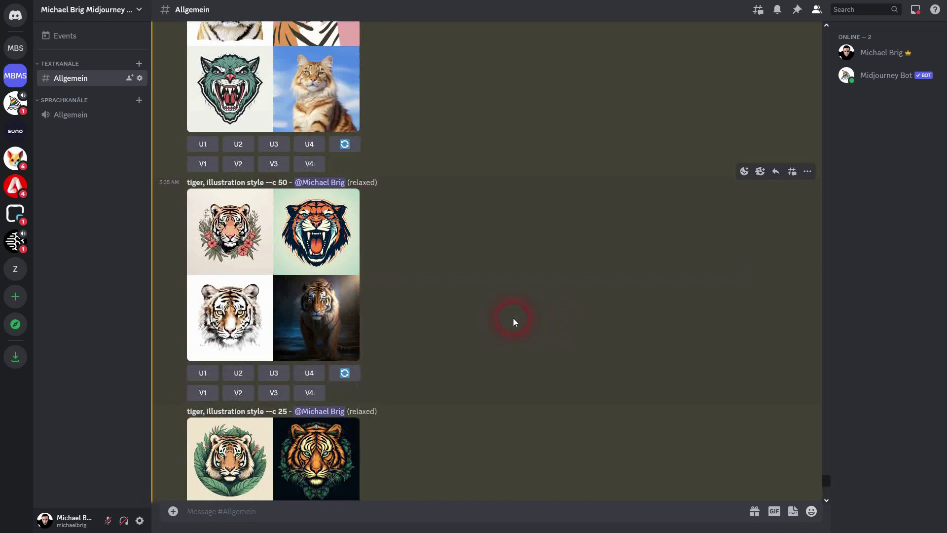
{"action": "scroll", "coordinate": [512, 318], "scroll_direction": "up", "scroll_amount": 6}
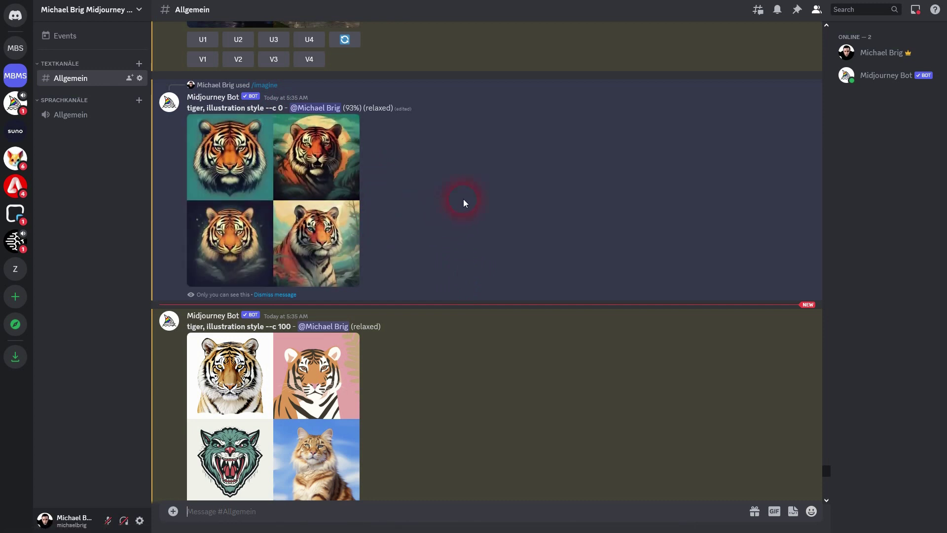
{"action": "scroll", "coordinate": [463, 200], "scroll_direction": "down", "scroll_amount": 10}
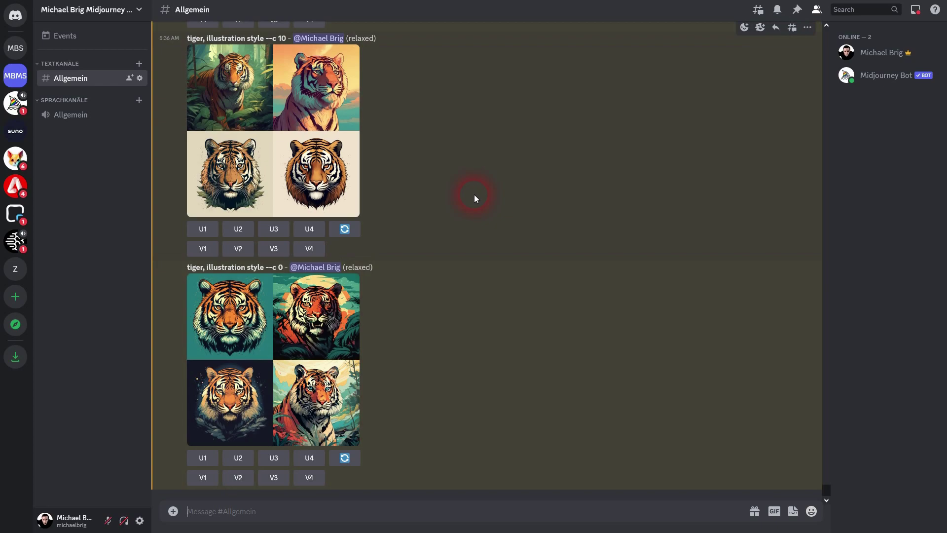
{"action": "left_click", "coordinate": [301, 356]}
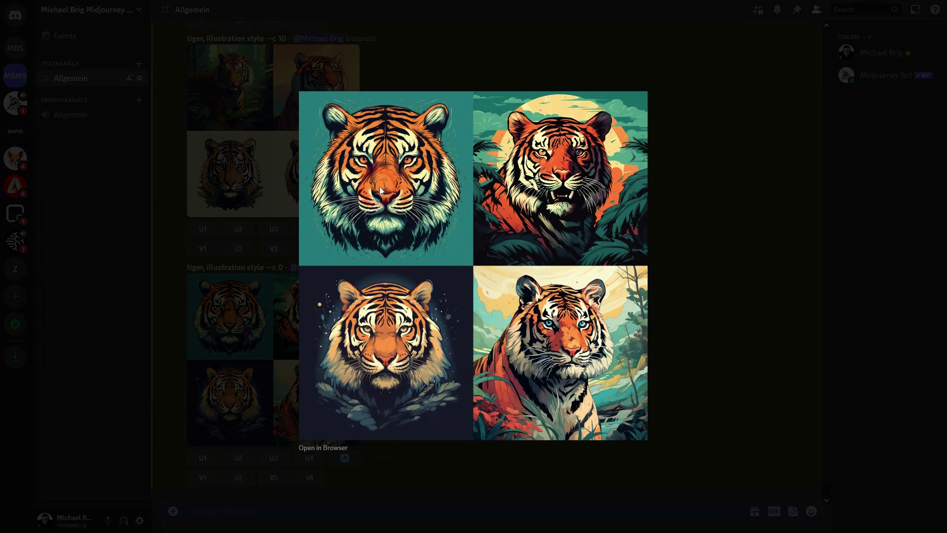
{"action": "left_click", "coordinate": [703, 292]}
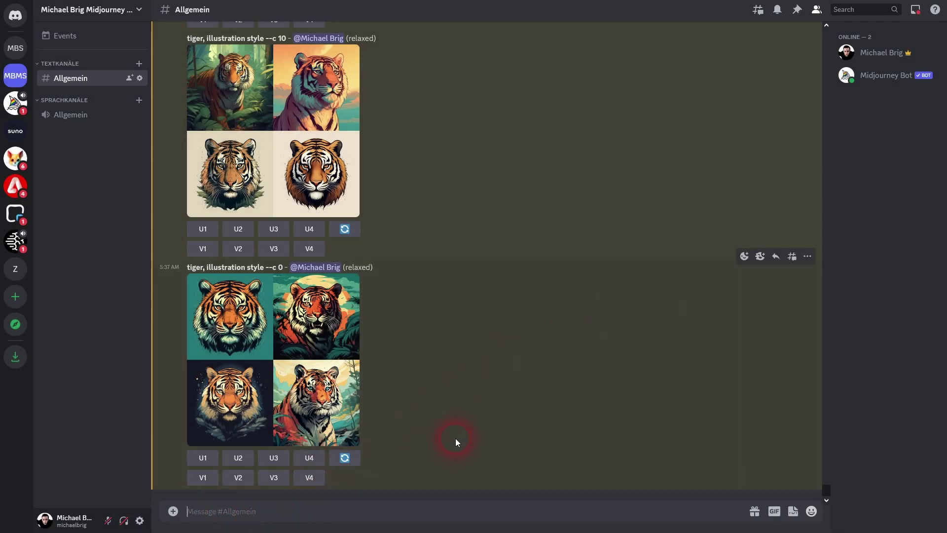
Generate a new image grid with the /imagine prompt "vector illustration style, tiger --c 25"
{"action": "type", "text": "/im"}
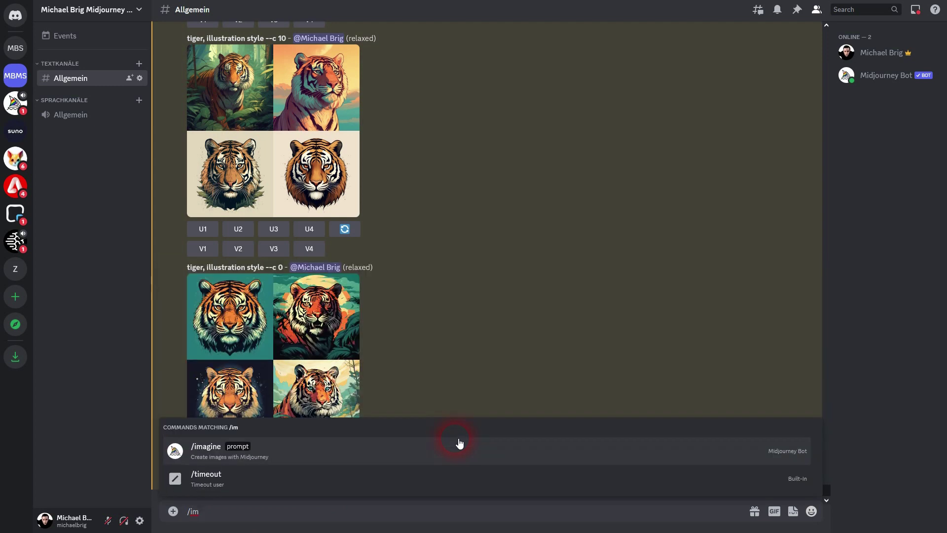
{"action": "left_click", "coordinate": [205, 451]}
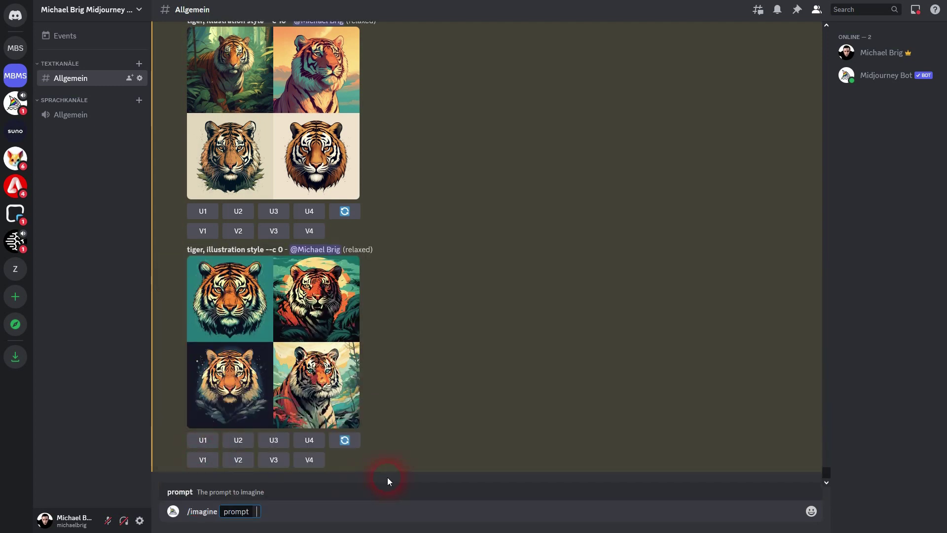
{"action": "type", "text": "vector style"}
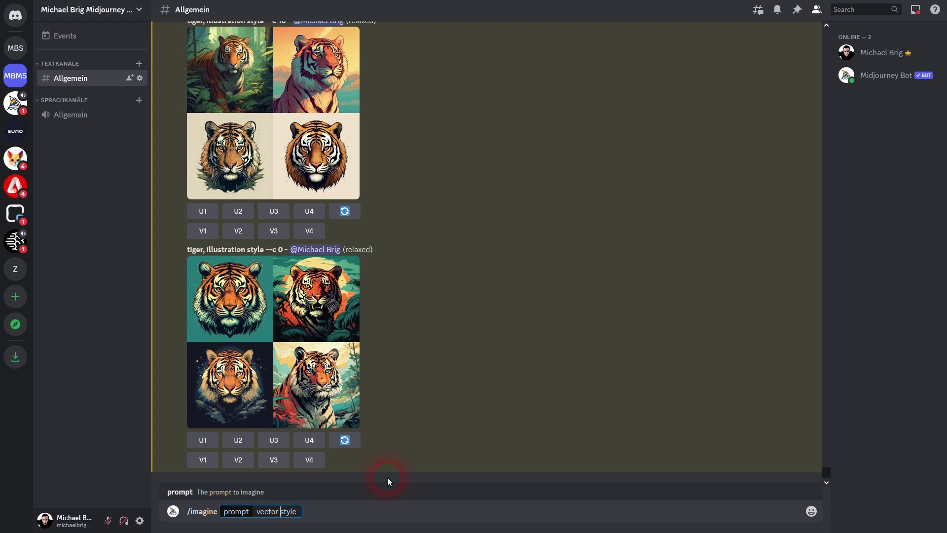
{"action": "type", "text": "illustration "}
{"action": "type", "text": ", tiger --c"}
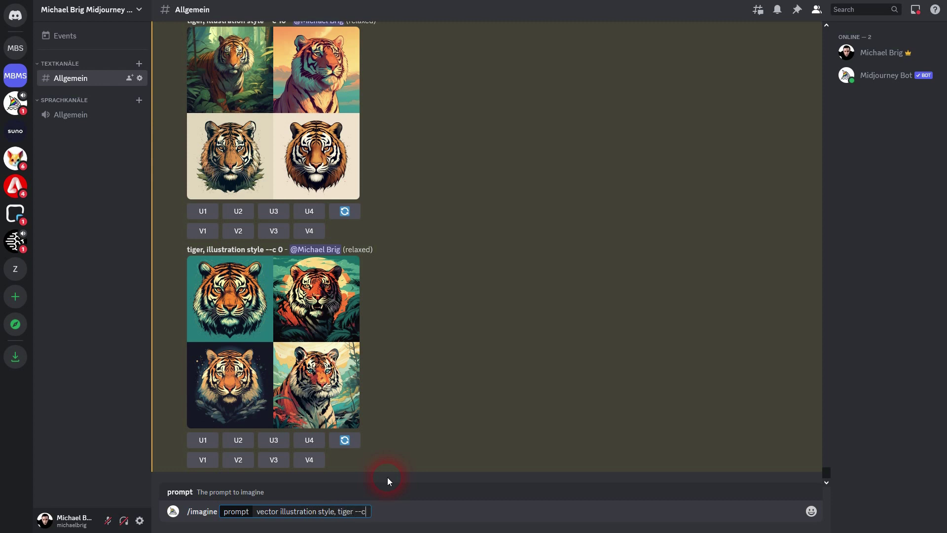
{"action": "type", "text": " 25"}
{"action": "key", "text": "Return"}
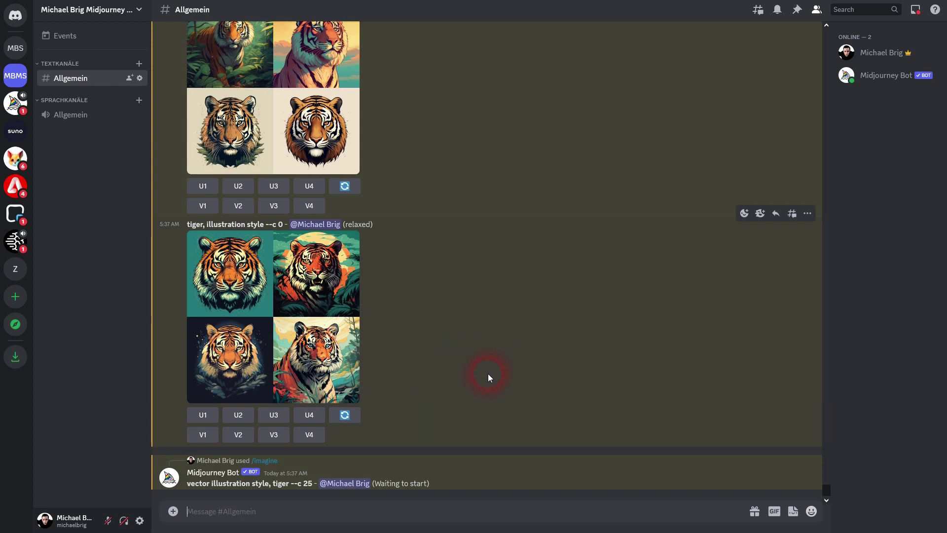
Recheck the "tiger, illustration style --c 25" grid, upscale its third image, and highlight --c 25 in the upscaled image's prompt
{"action": "scroll", "coordinate": [489, 374], "scroll_direction": "up", "scroll_amount": 8}
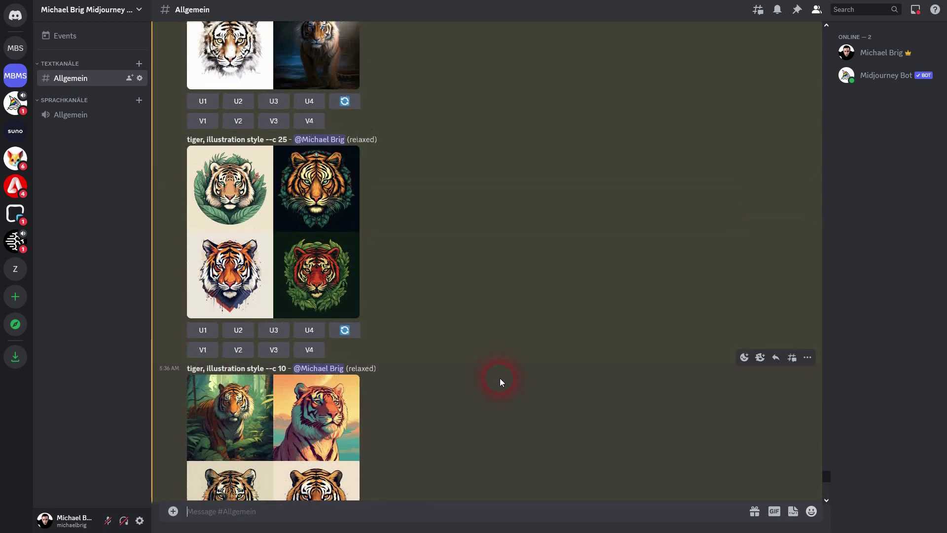
{"action": "left_click", "coordinate": [279, 218]}
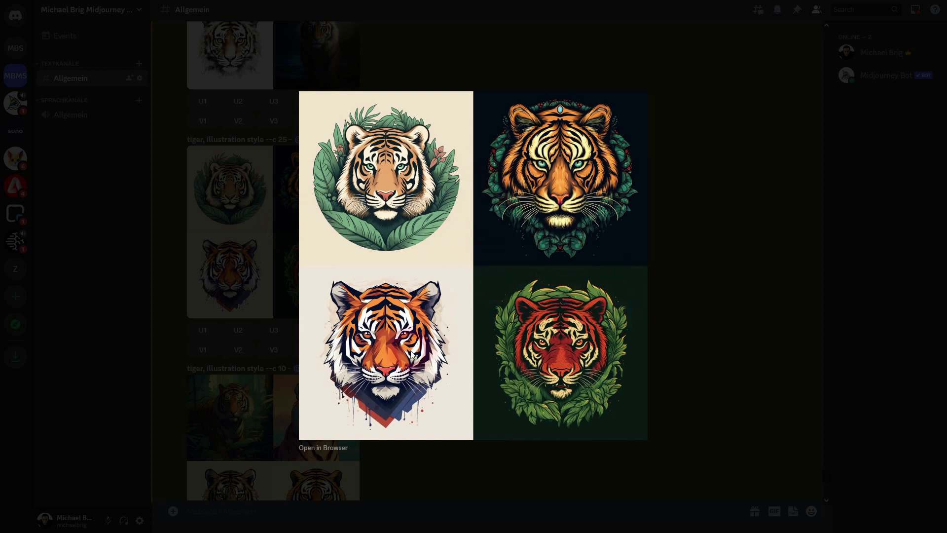
{"action": "left_click", "coordinate": [715, 274]}
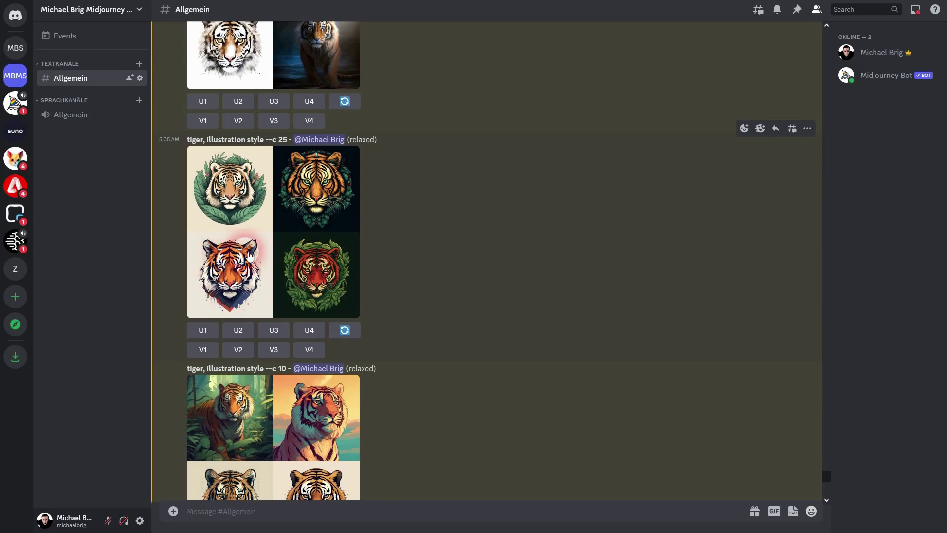
{"action": "left_click", "coordinate": [273, 330]}
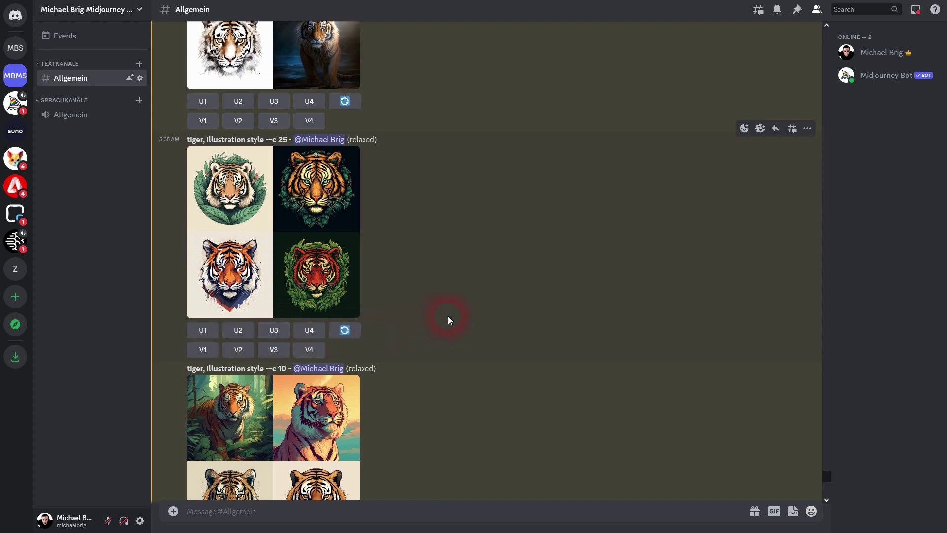
{"action": "scroll", "coordinate": [502, 279], "scroll_direction": "down", "scroll_amount": 10}
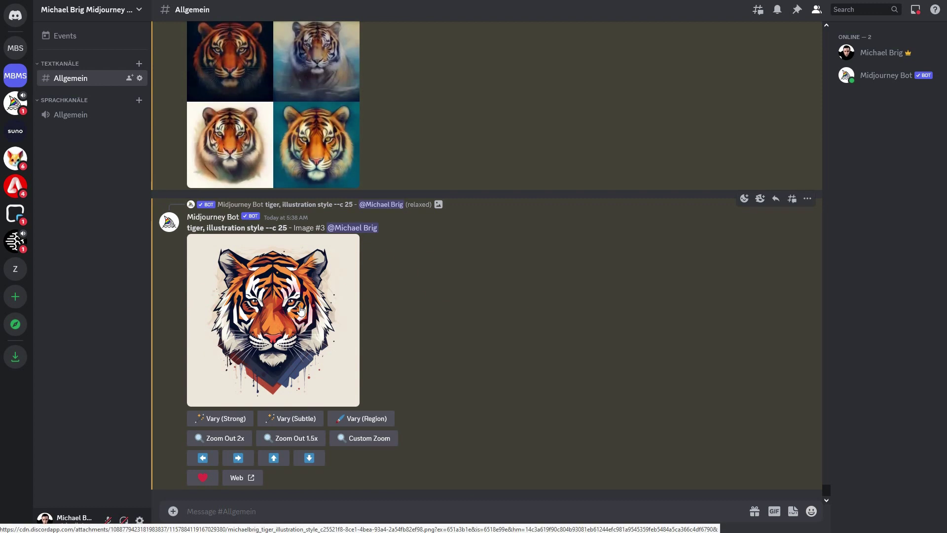
{"action": "left_click_drag", "start_coordinate": [260, 230], "coordinate": [276, 234]}
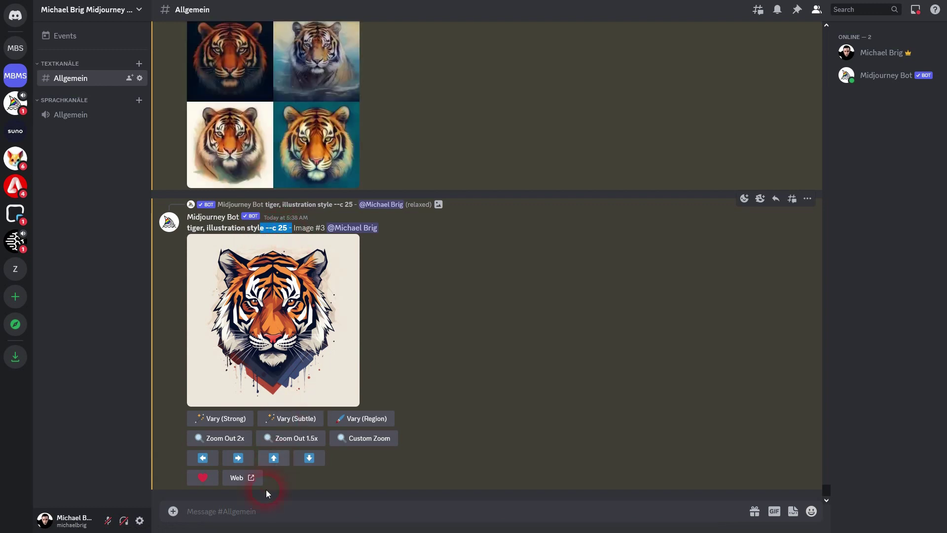
Open the Midjourney settings with /settings and turn on Remix mode
{"action": "left_click", "coordinate": [309, 508]}
{"action": "type", "text": "/se"}
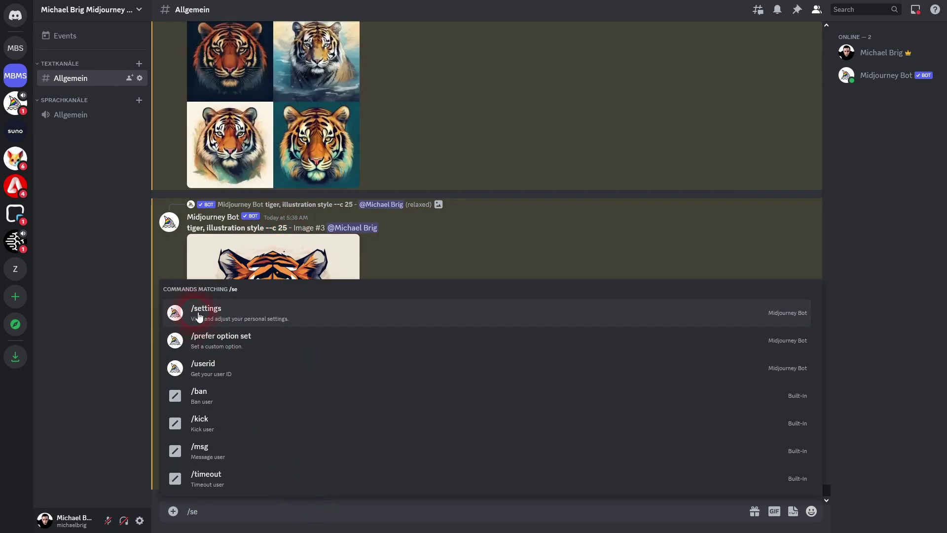
{"action": "left_click", "coordinate": [199, 316]}
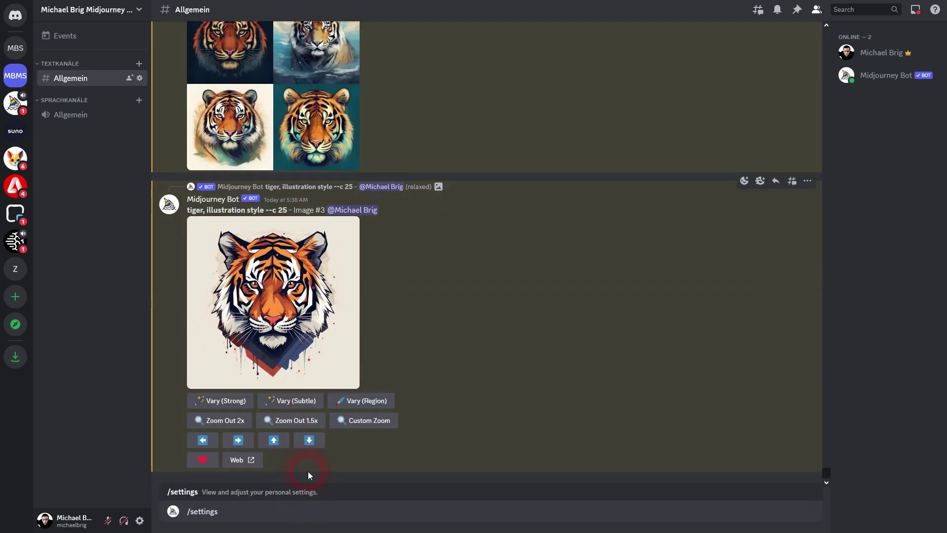
{"action": "key", "text": "Return"}
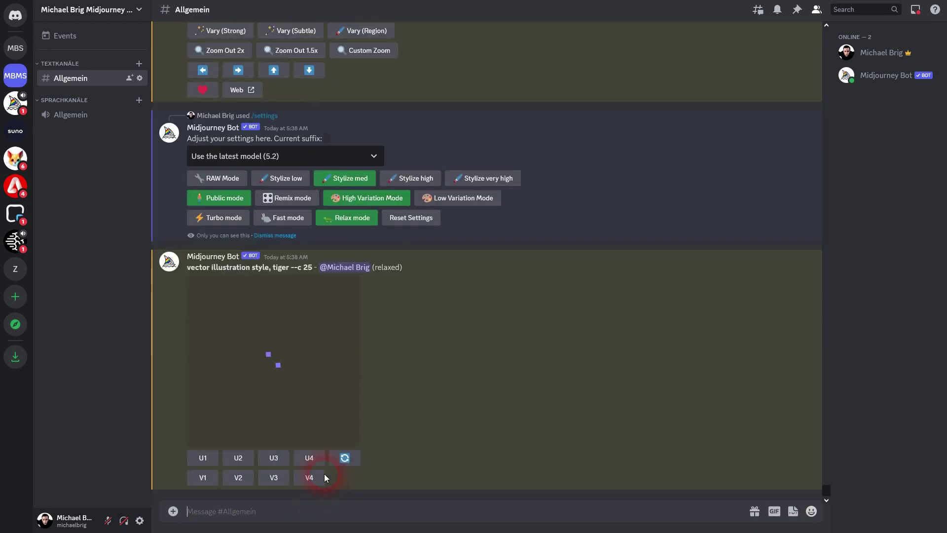
{"action": "left_click", "coordinate": [290, 202]}
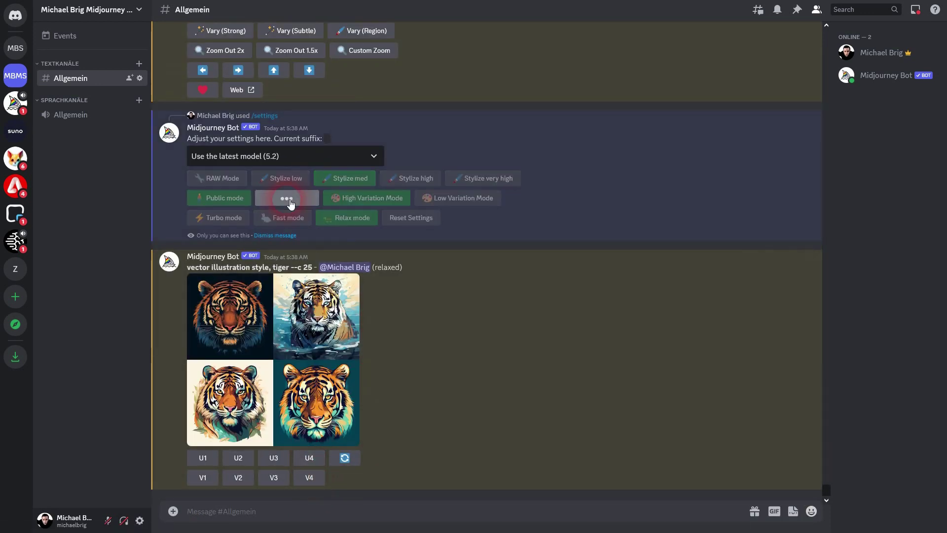
Submit a Custom Zoom of the upscaled tiger with the prompt "tiger, illustration style --c 100 --ar 1:1 --zoom 1"
{"action": "scroll", "coordinate": [457, 273], "scroll_direction": "up", "scroll_amount": 5}
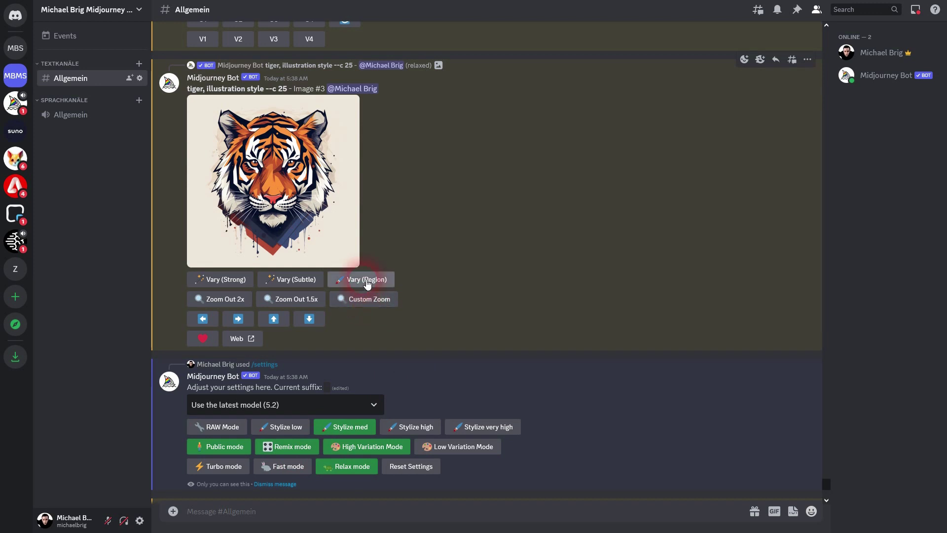
{"action": "left_click", "coordinate": [365, 300]}
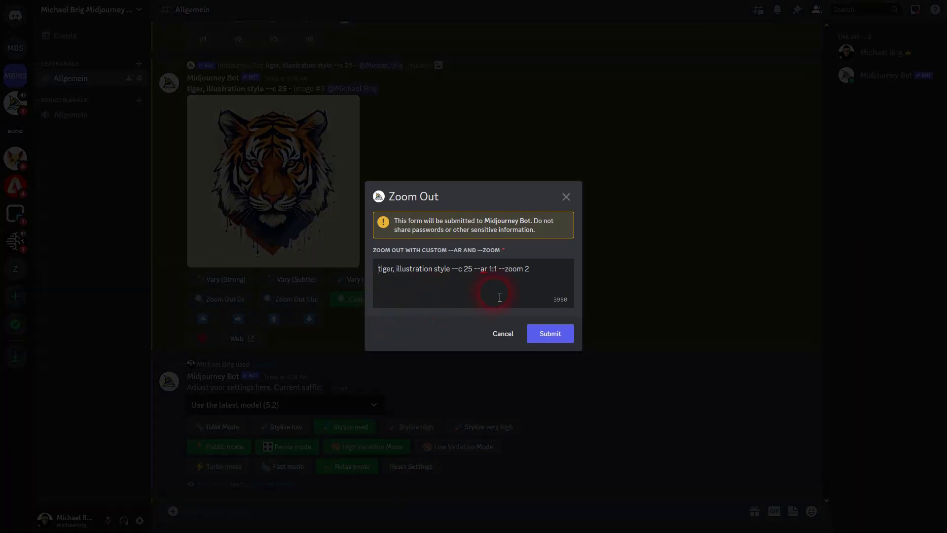
{"action": "left_click_drag", "start_coordinate": [472, 275], "coordinate": [477, 274]}
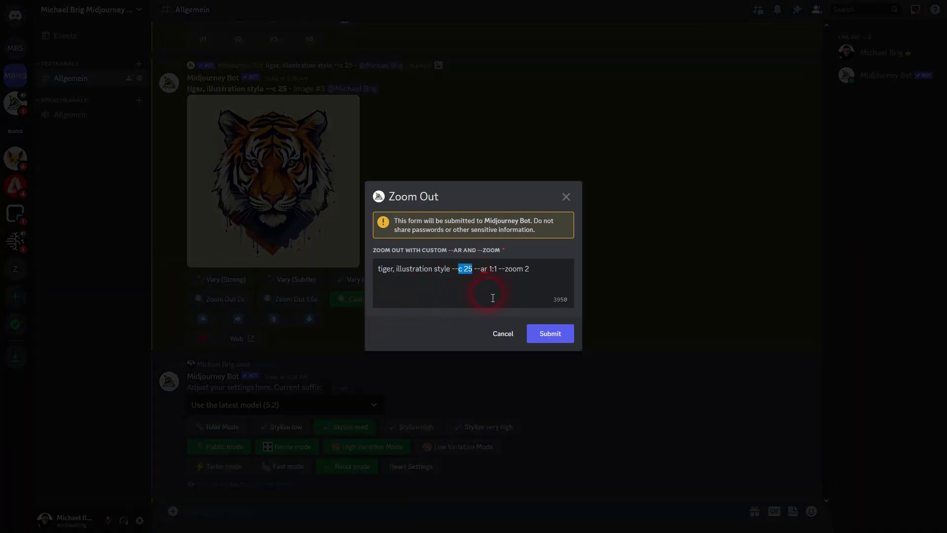
{"action": "type", "text": "c 100"}
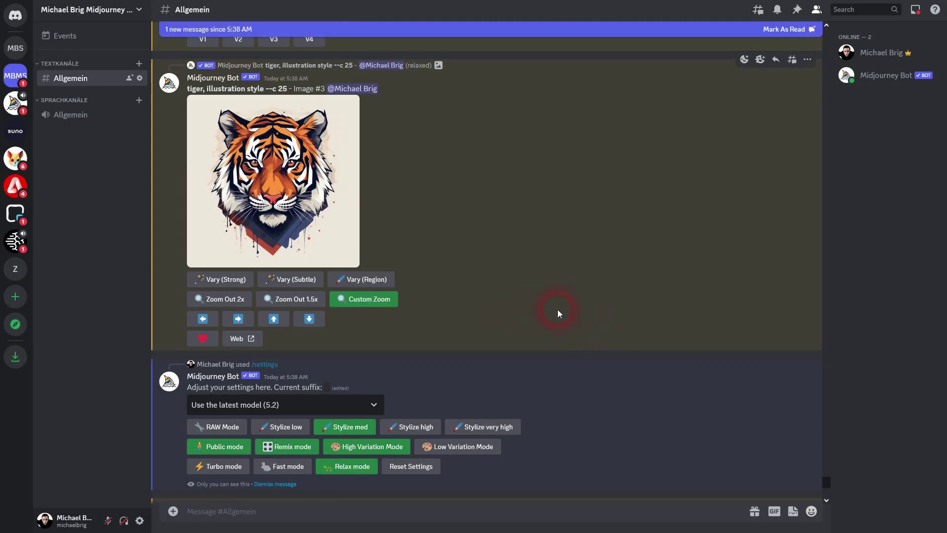
Turn off Remix mode and highlight --c 100 in the prompt of the Zoom Out tiger grid
{"action": "left_click", "coordinate": [349, 448]}
{"action": "left_click", "coordinate": [302, 447]}
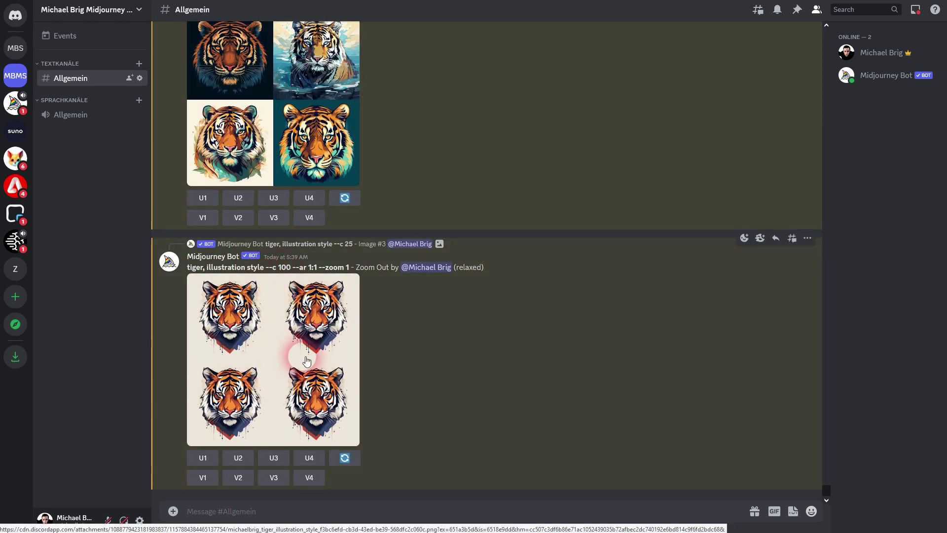
{"action": "left_click_drag", "start_coordinate": [265, 266], "coordinate": [291, 267]}
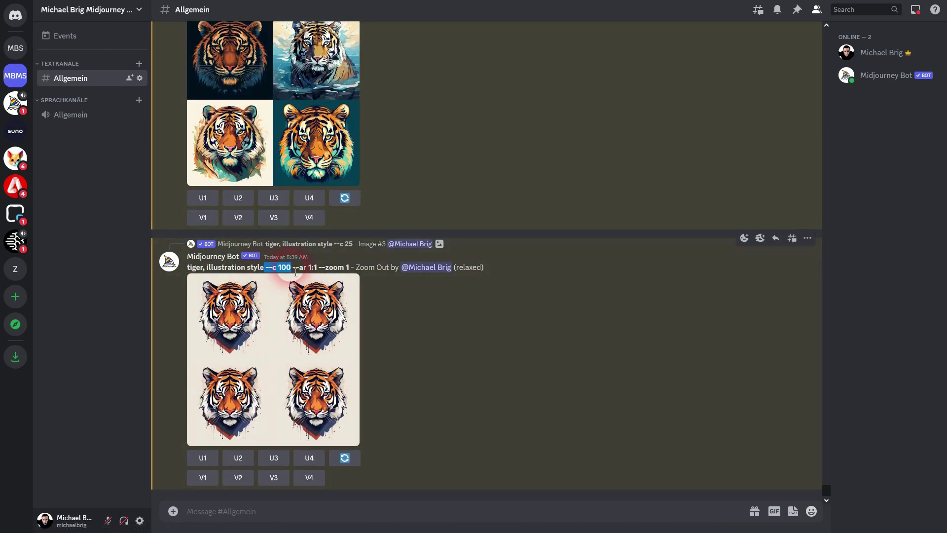
{"action": "left_click", "coordinate": [440, 440]}
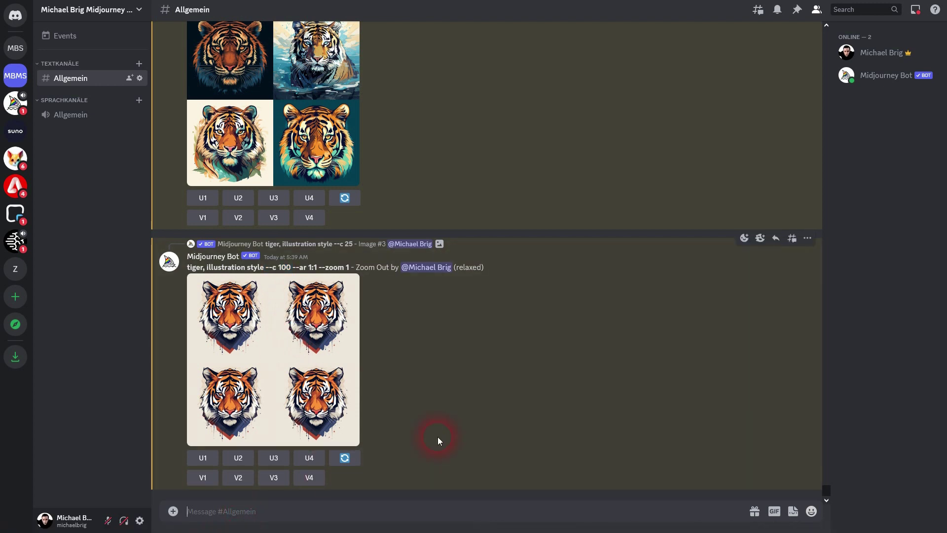
Return to the existing settings message and turn Remix mode back on
{"action": "type", "text": "/se"}
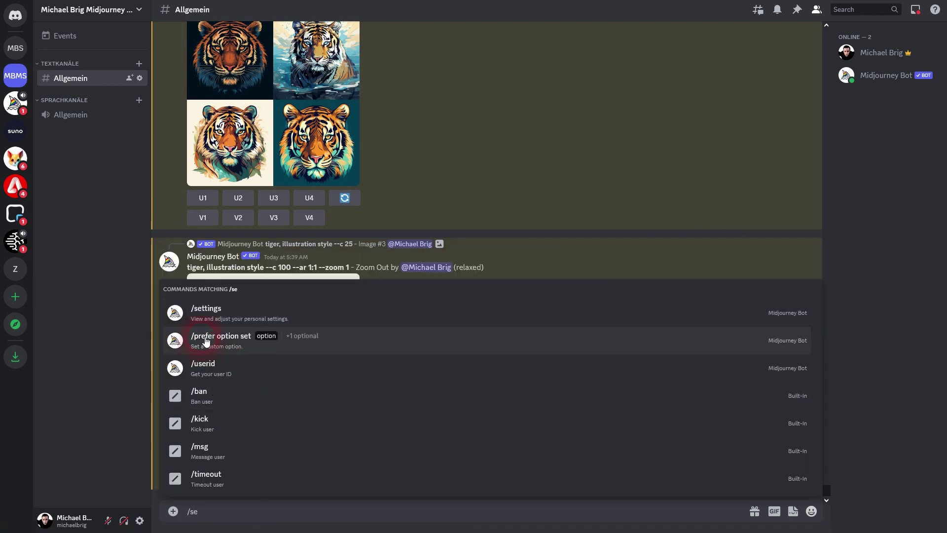
{"action": "scroll", "coordinate": [433, 220], "scroll_direction": "up", "scroll_amount": 8}
{"action": "left_click", "coordinate": [454, 204]}
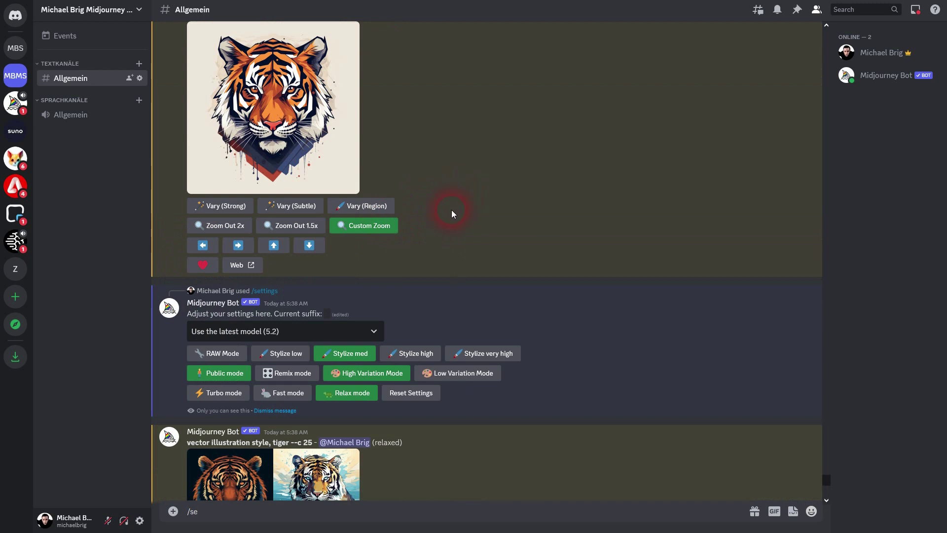
{"action": "left_click", "coordinate": [298, 375]}
{"action": "scroll", "coordinate": [571, 263], "scroll_direction": "down", "scroll_amount": 6}
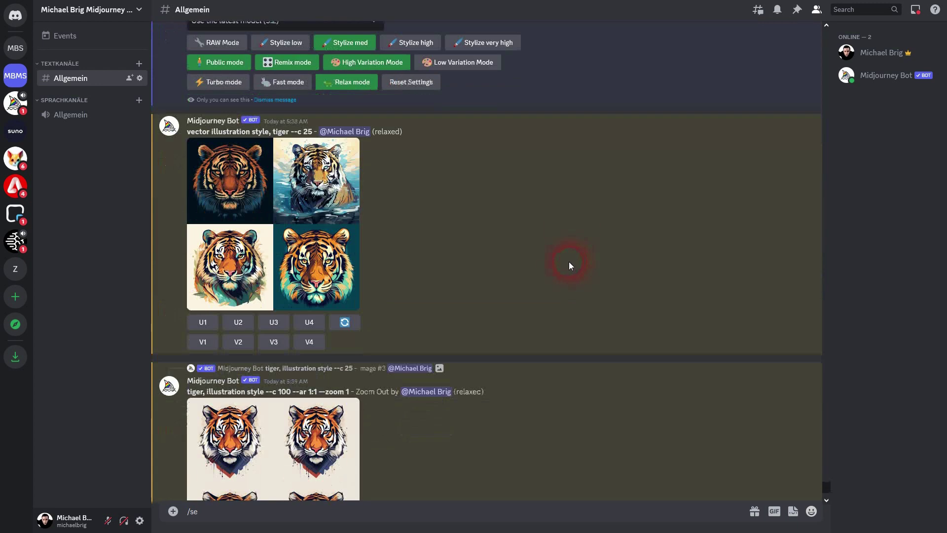
Remix the third image of the "vector illustration style, tiger --c 25" grid with --c 100 and review the resulting grid
{"action": "left_click", "coordinate": [272, 342]}
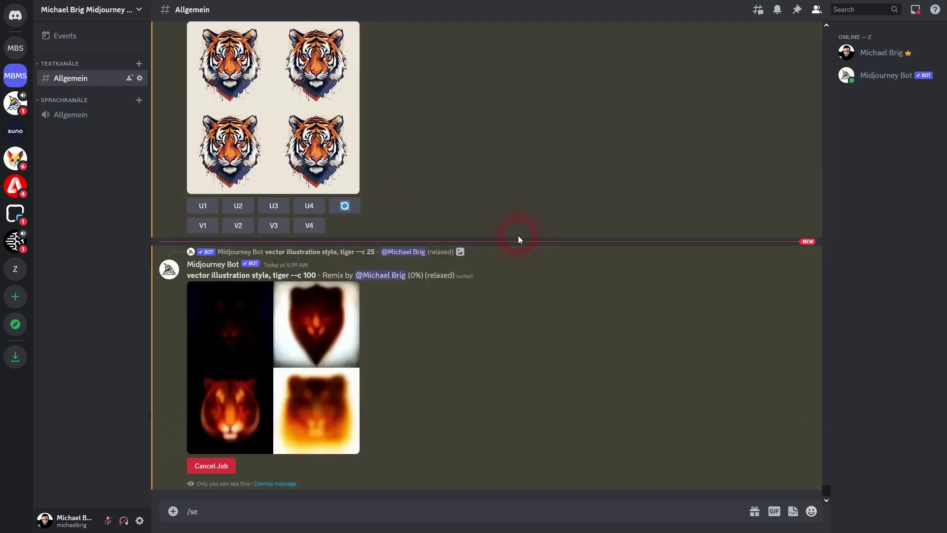
{"action": "scroll", "coordinate": [211, 286], "scroll_direction": "up", "scroll_amount": 8}
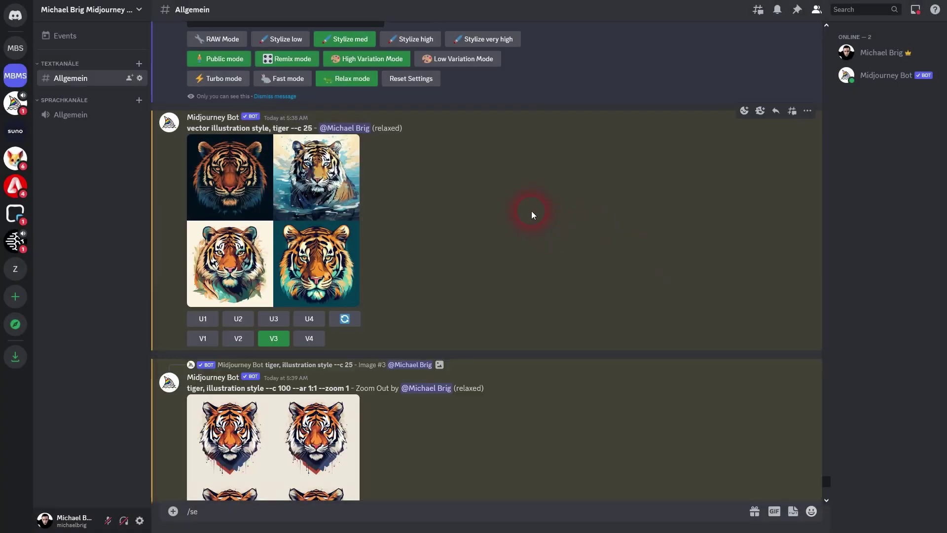
{"action": "scroll", "coordinate": [571, 204], "scroll_direction": "down", "scroll_amount": 10}
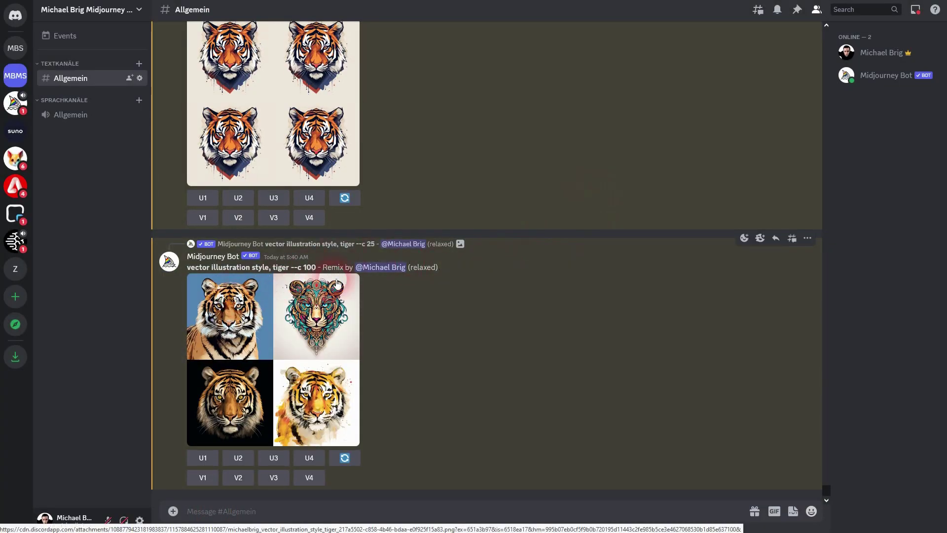
{"action": "left_click_drag", "start_coordinate": [312, 268], "coordinate": [353, 269]}
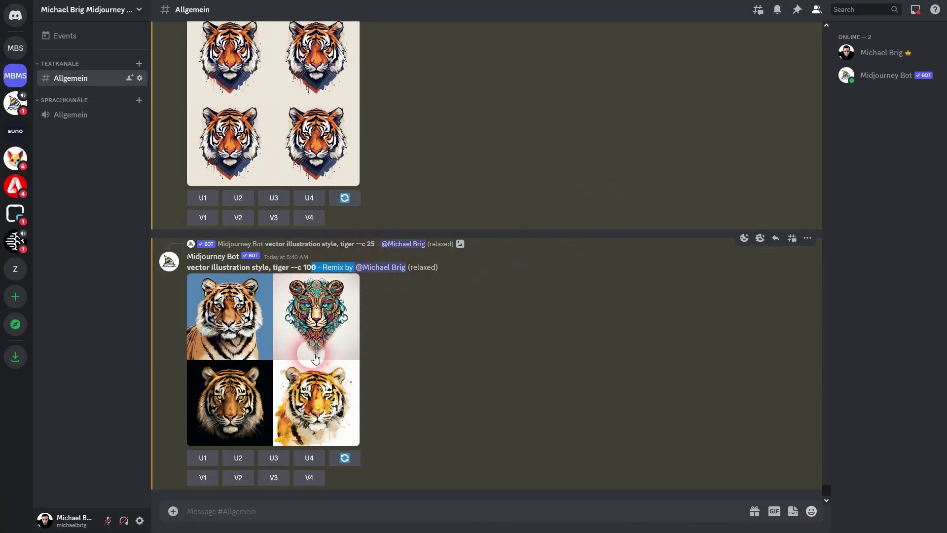
Remix the third image of the --c 25 grid again with the prompt "vector illustration style, tiger --c 0"
{"action": "scroll", "coordinate": [378, 329], "scroll_direction": "up", "scroll_amount": 4}
{"action": "scroll", "coordinate": [376, 331], "scroll_direction": "up", "scroll_amount": 5}
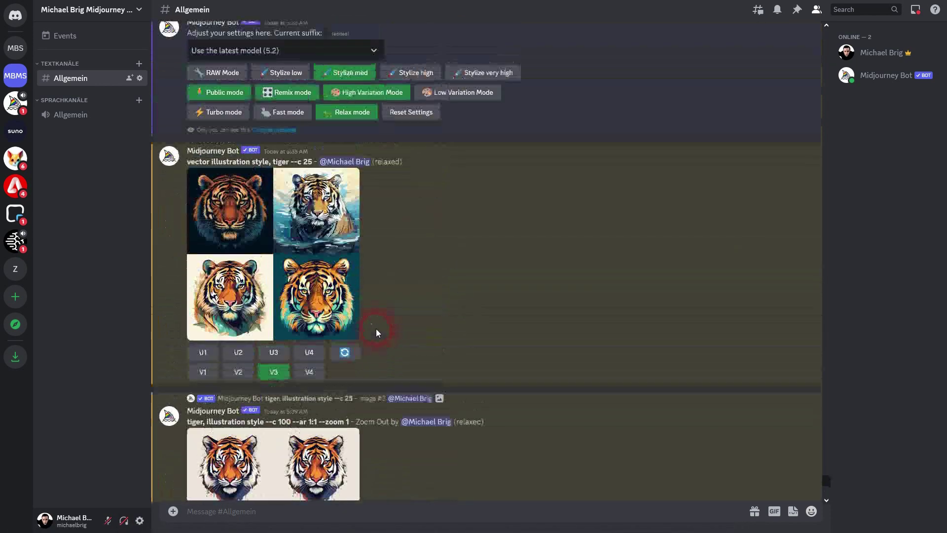
{"action": "left_click", "coordinate": [275, 393]}
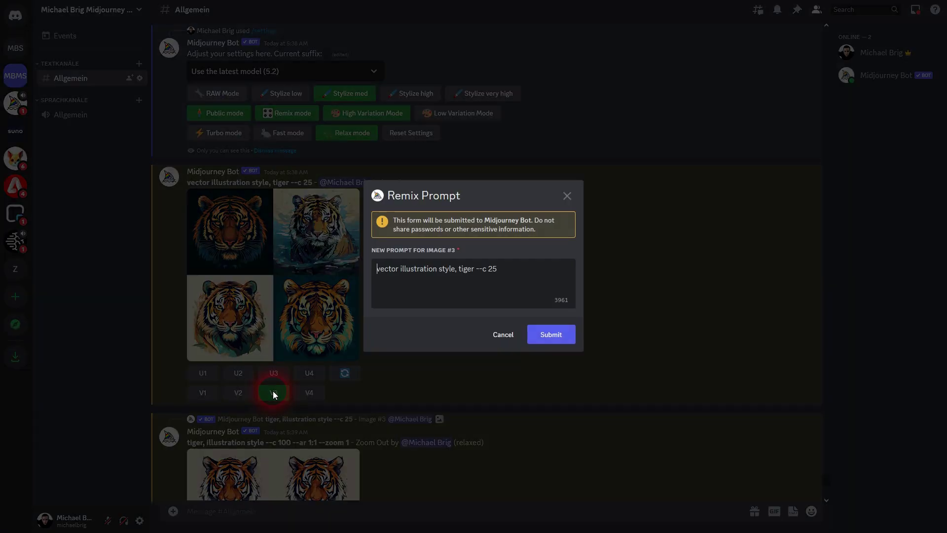
{"action": "left_click", "coordinate": [512, 285]}
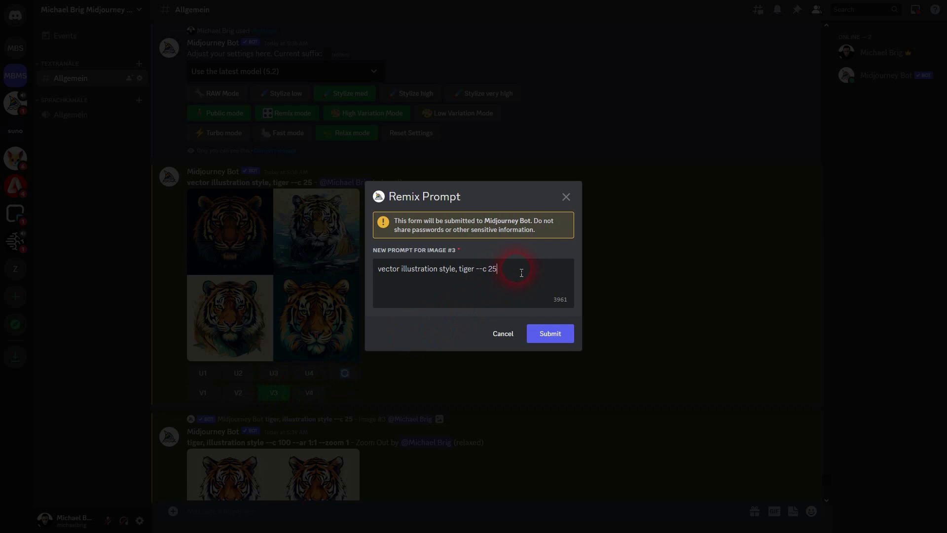
{"action": "left_click", "coordinate": [555, 338]}
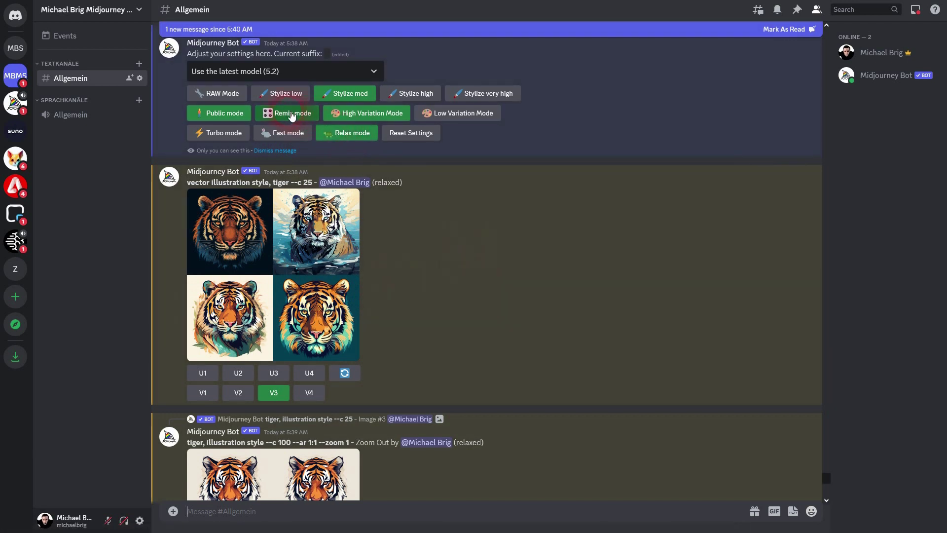
{"action": "left_click", "coordinate": [292, 113]}
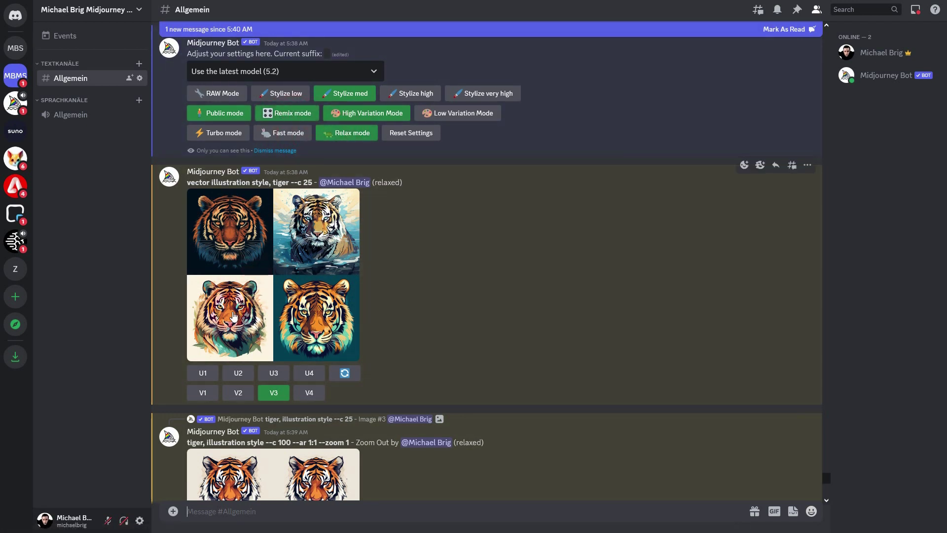
{"action": "scroll", "coordinate": [464, 267], "scroll_direction": "down", "scroll_amount": 10}
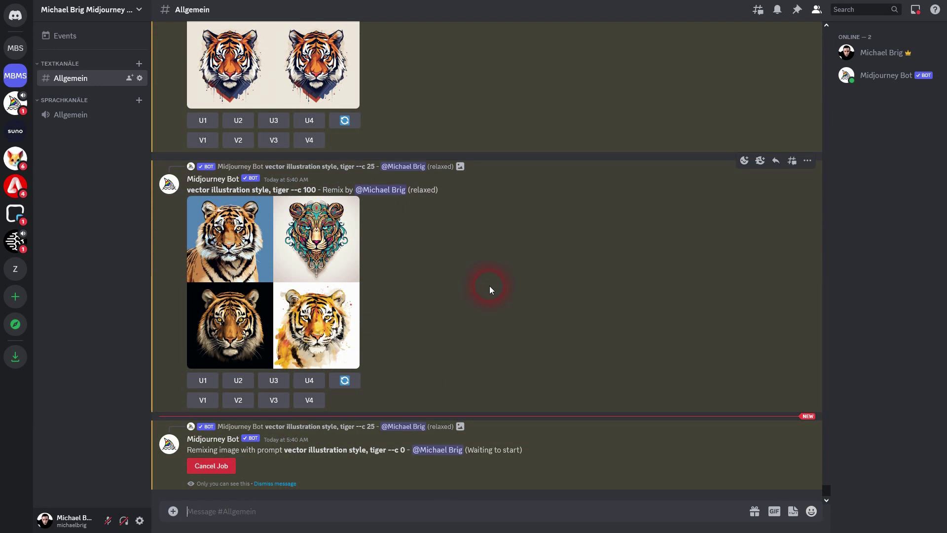
Compare the --c 0 and --c 100 remix grids with each other and with the original --c 25 tiger grid
{"action": "left_click_drag", "start_coordinate": [375, 450], "coordinate": [409, 453]}
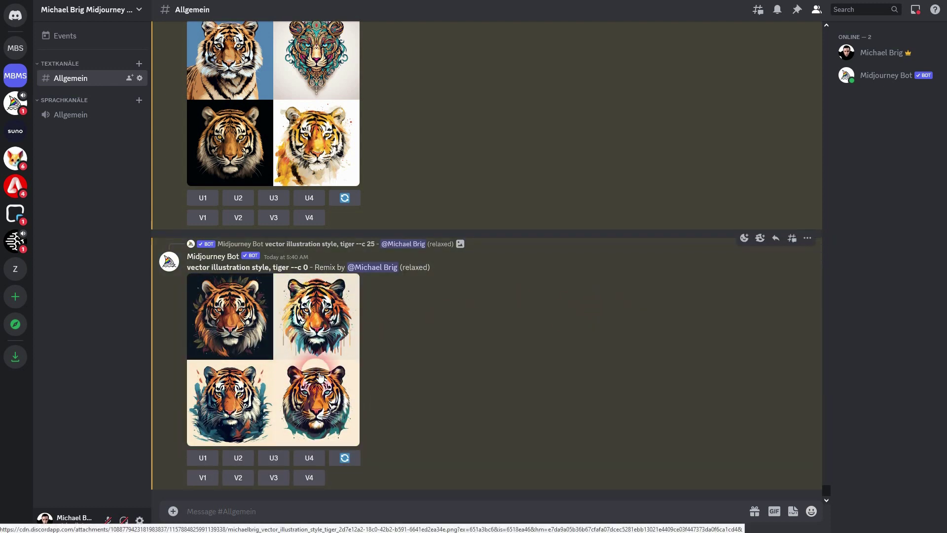
{"action": "scroll", "coordinate": [276, 375], "scroll_direction": "up", "scroll_amount": 3}
{"action": "left_click_drag", "start_coordinate": [295, 194], "coordinate": [314, 193]}
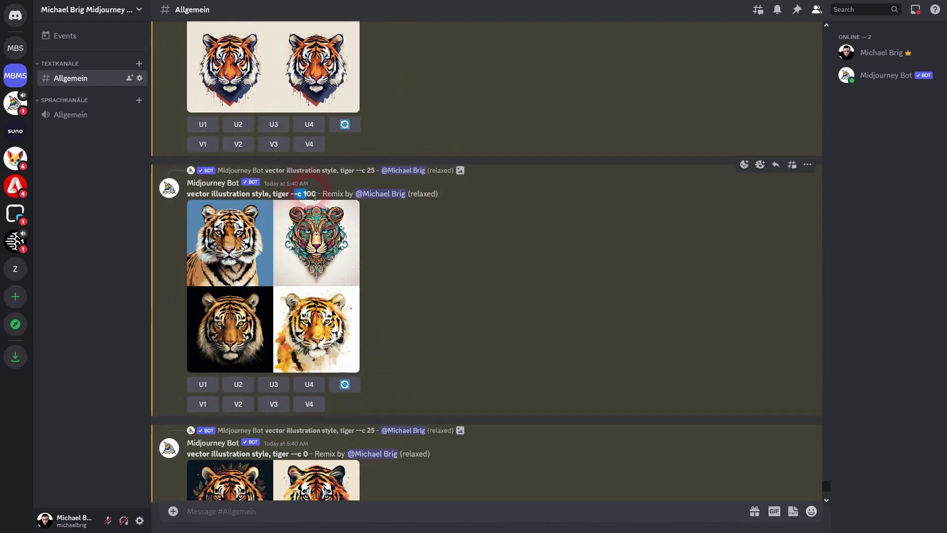
{"action": "scroll", "coordinate": [325, 268], "scroll_direction": "down", "scroll_amount": 3}
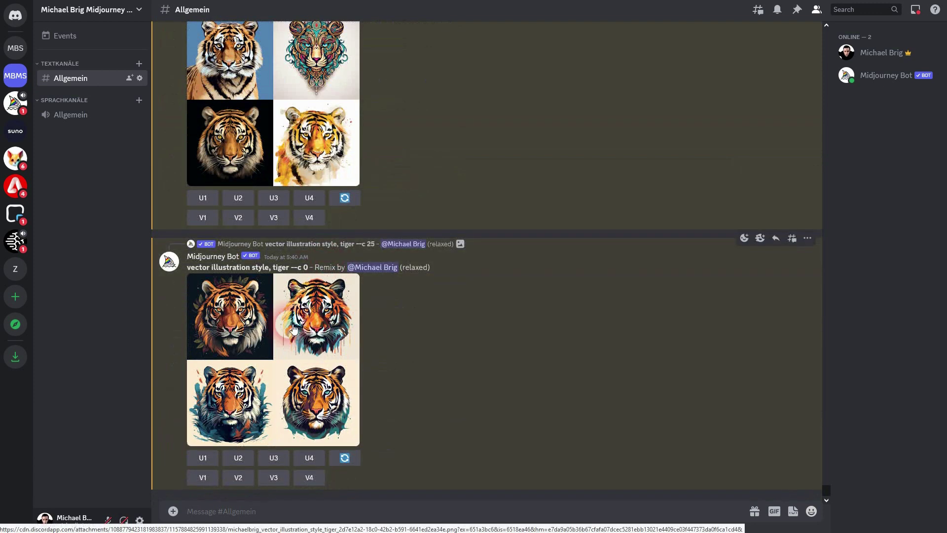
{"action": "left_click_drag", "start_coordinate": [286, 267], "coordinate": [309, 267]}
{"action": "scroll", "coordinate": [272, 339], "scroll_direction": "up", "scroll_amount": 12}
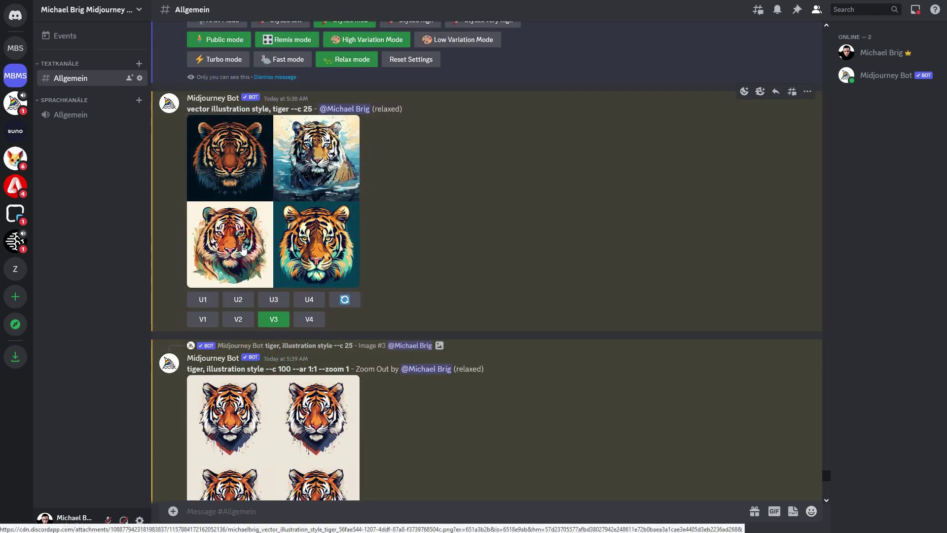
{"action": "scroll", "coordinate": [249, 249], "scroll_direction": "down", "scroll_amount": 12}
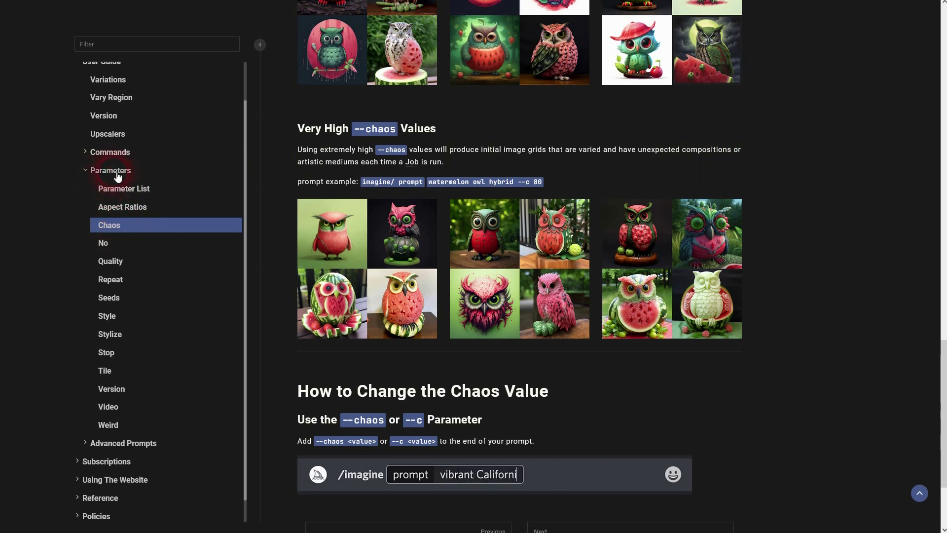
Switch to the Midjourney documentation's Chaos page and look over the Parameters section in the User Guide navigation
{"action": "scroll", "coordinate": [106, 163], "scroll_direction": "up", "scroll_amount": 1}
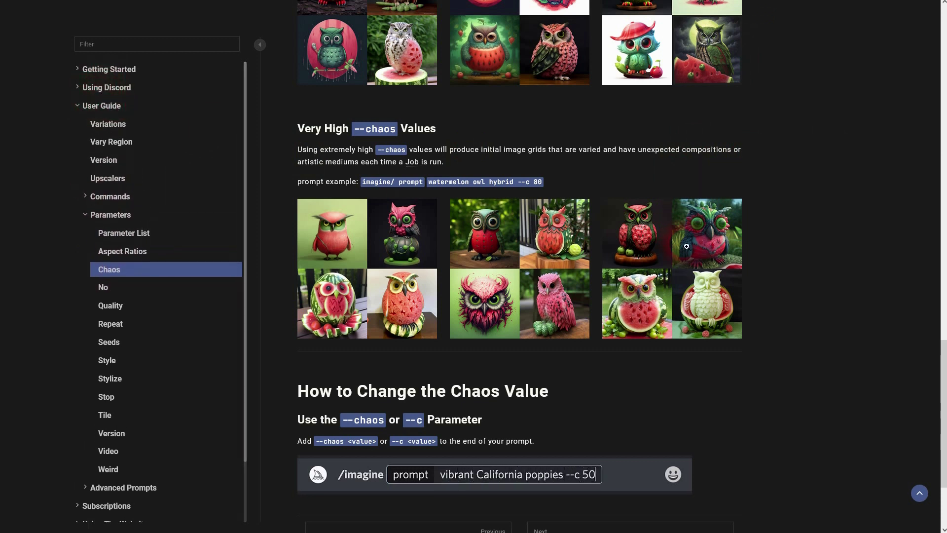